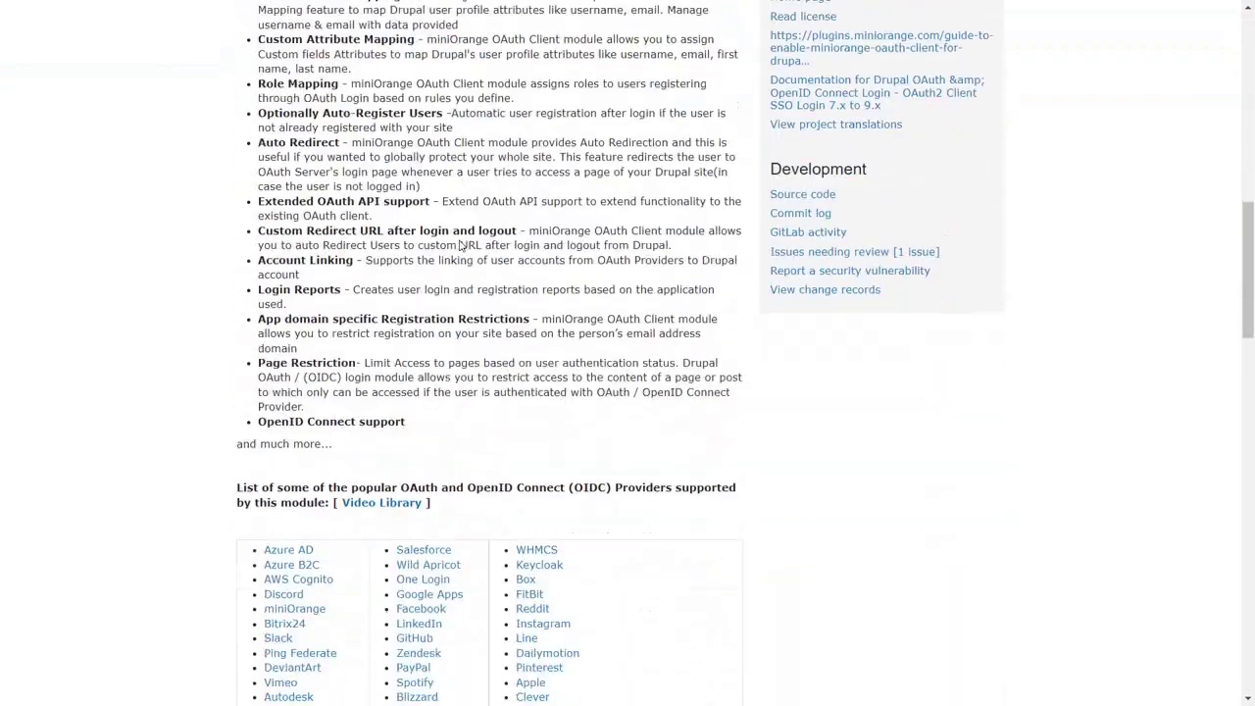
scroll(461, 245, down, 4)
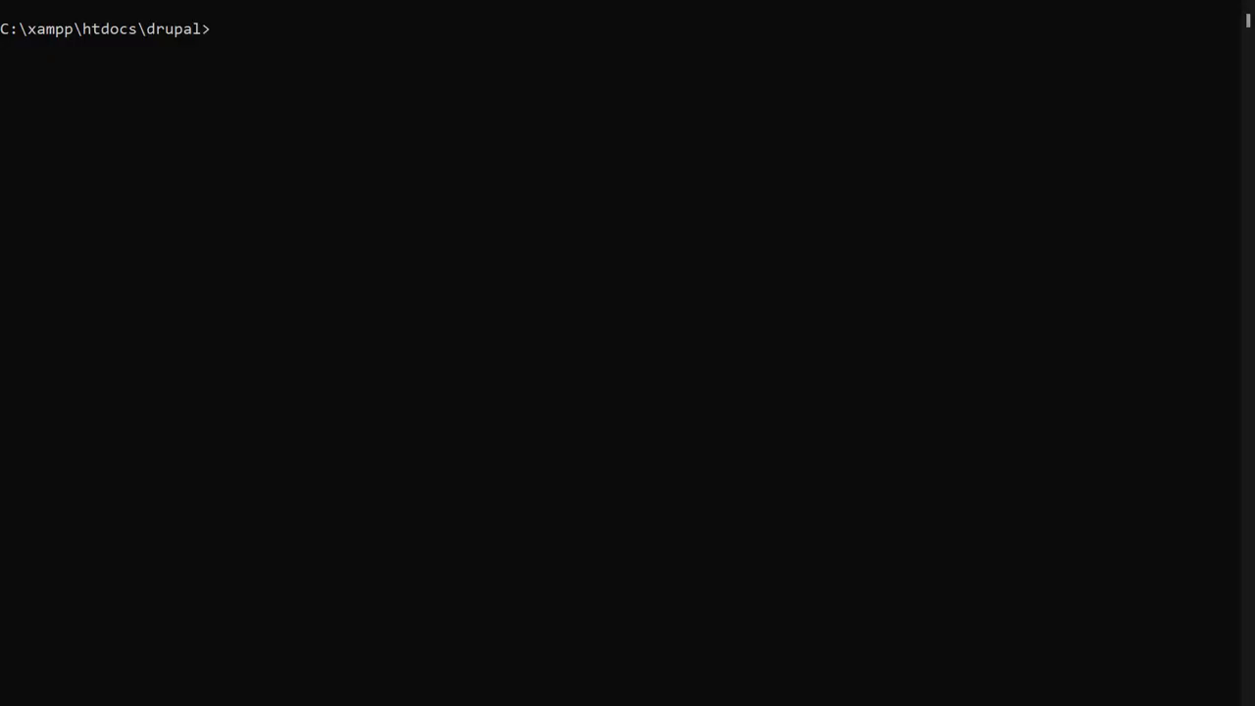
- Install the module by running 'composer require drupal/oauth_login_oauth2' in the Drupal folder's terminal
text(composer require drupal/oauth_login_oauth2)
key(Return)
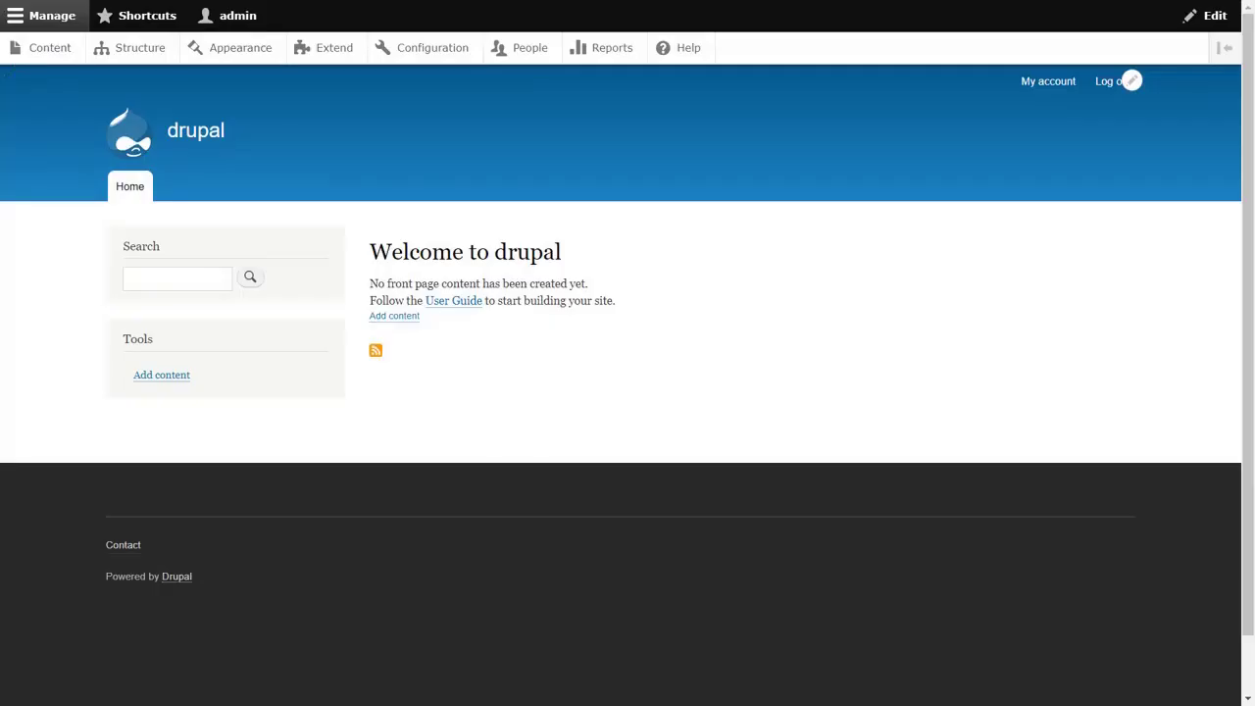
- Filter the Extend list for miniOrange OAuth/OIDC Login, tick it and install it
click(329, 49)
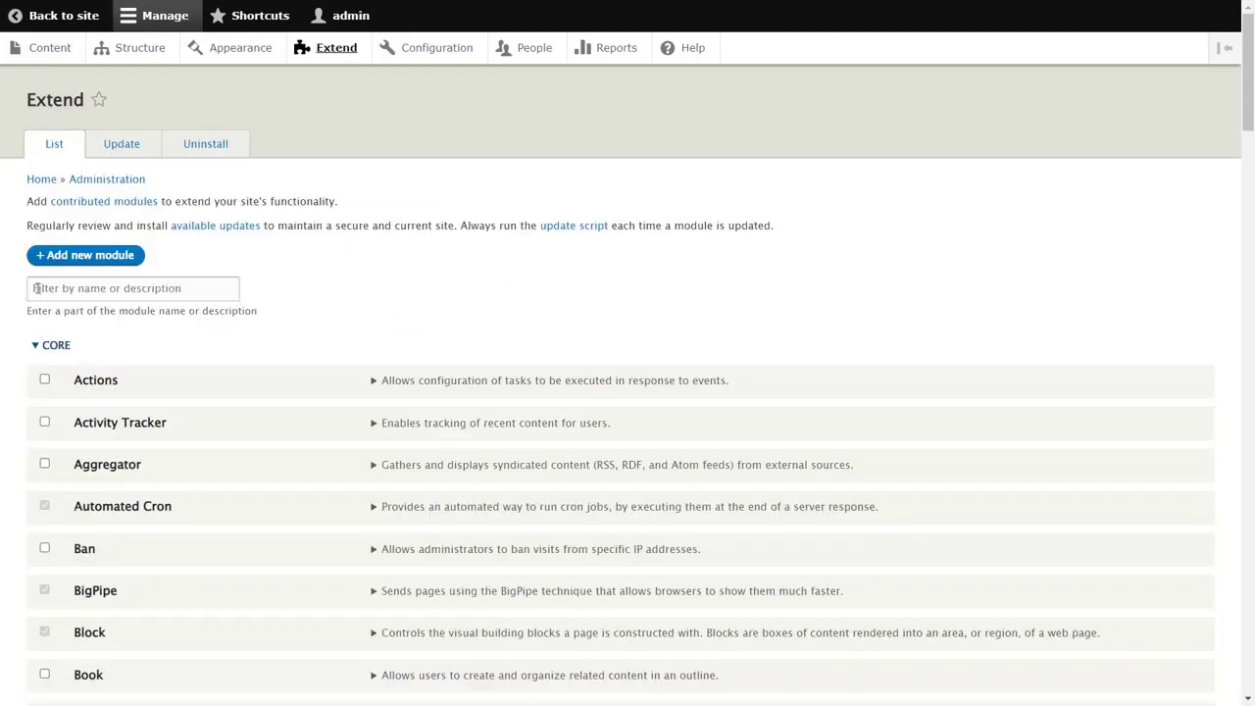
click(34, 288)
text(miniOrange OAuth/OIDC Login)
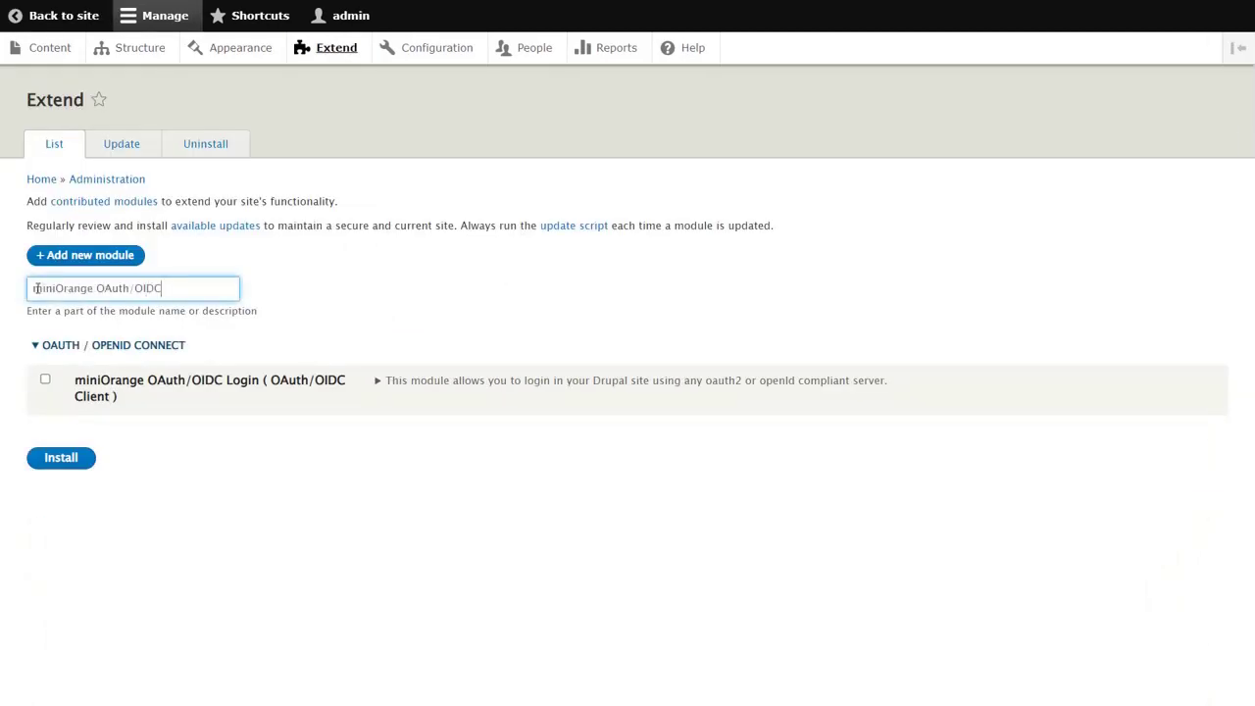
click(46, 380)
click(66, 458)
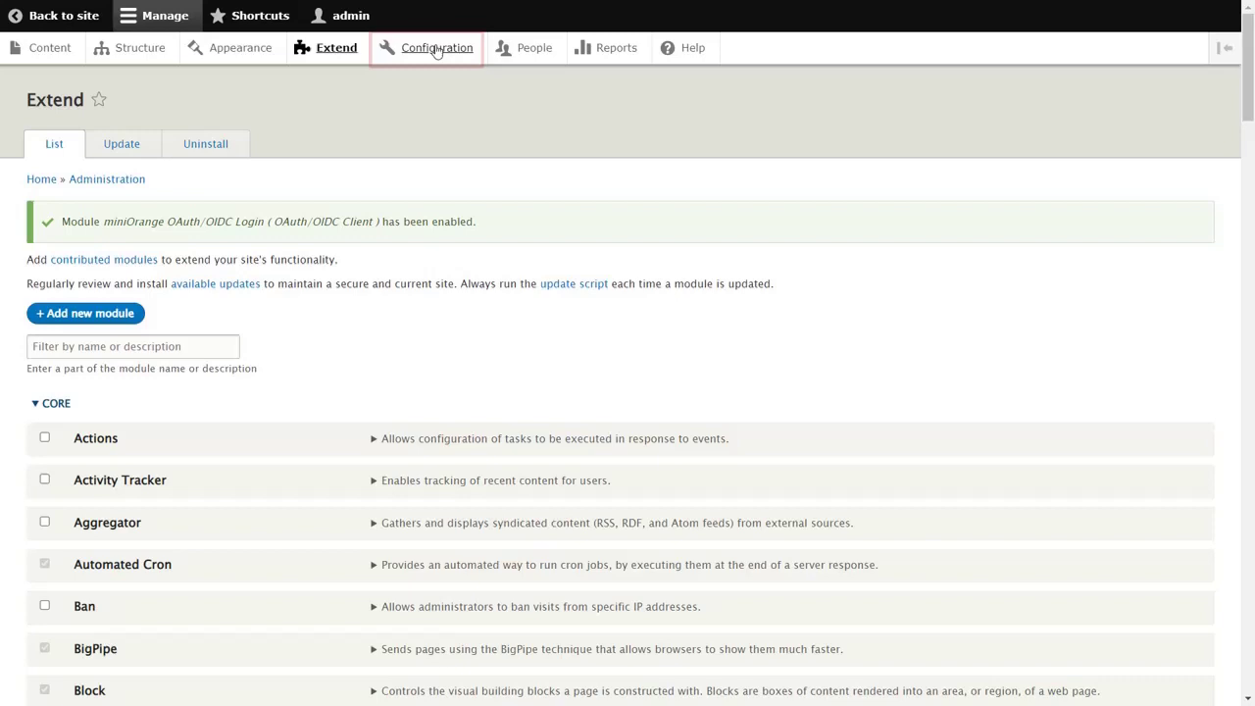
- Select the Google tile in miniOrange OAuth/OIDC Login Configuration and copy its Callback URL
click(438, 49)
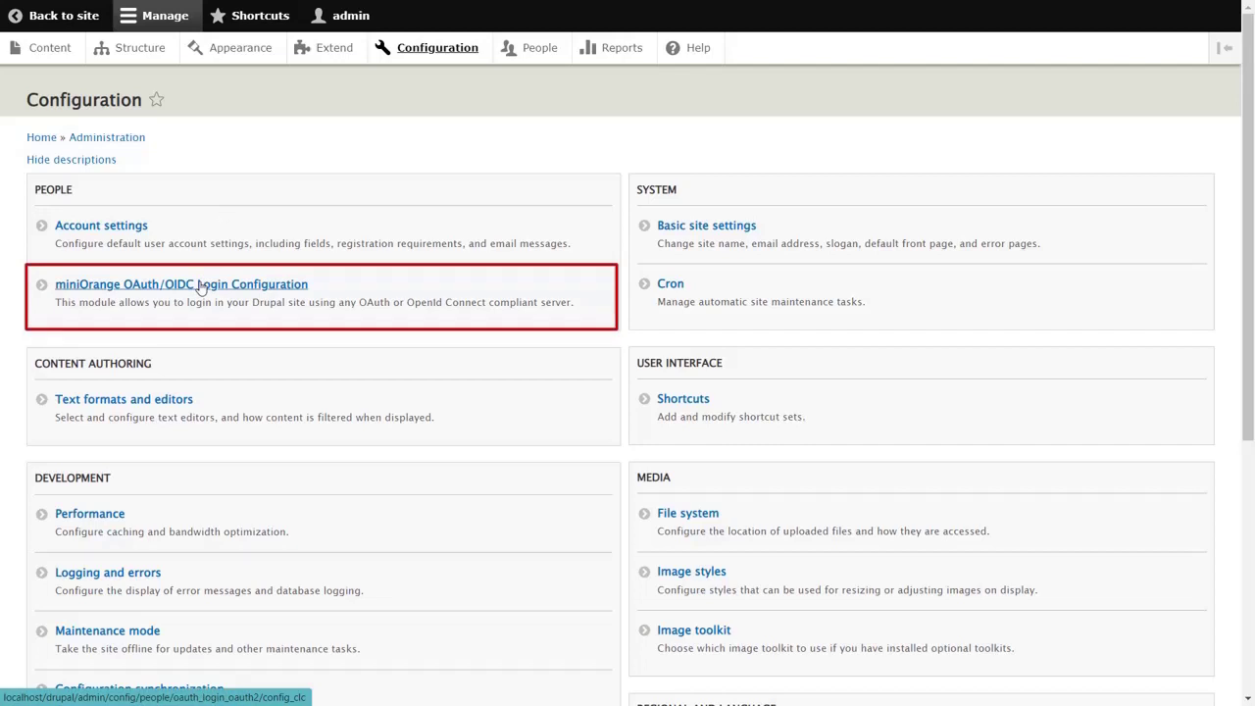
click(201, 284)
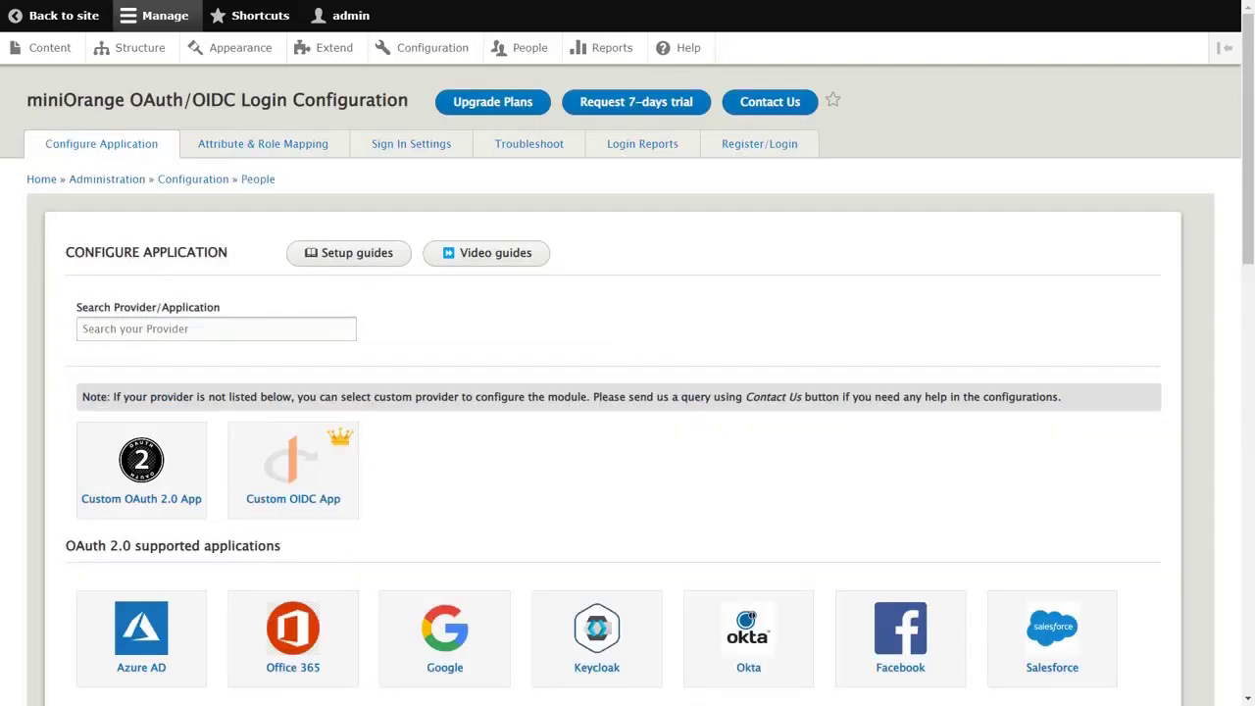
click(83, 329)
text(Google)
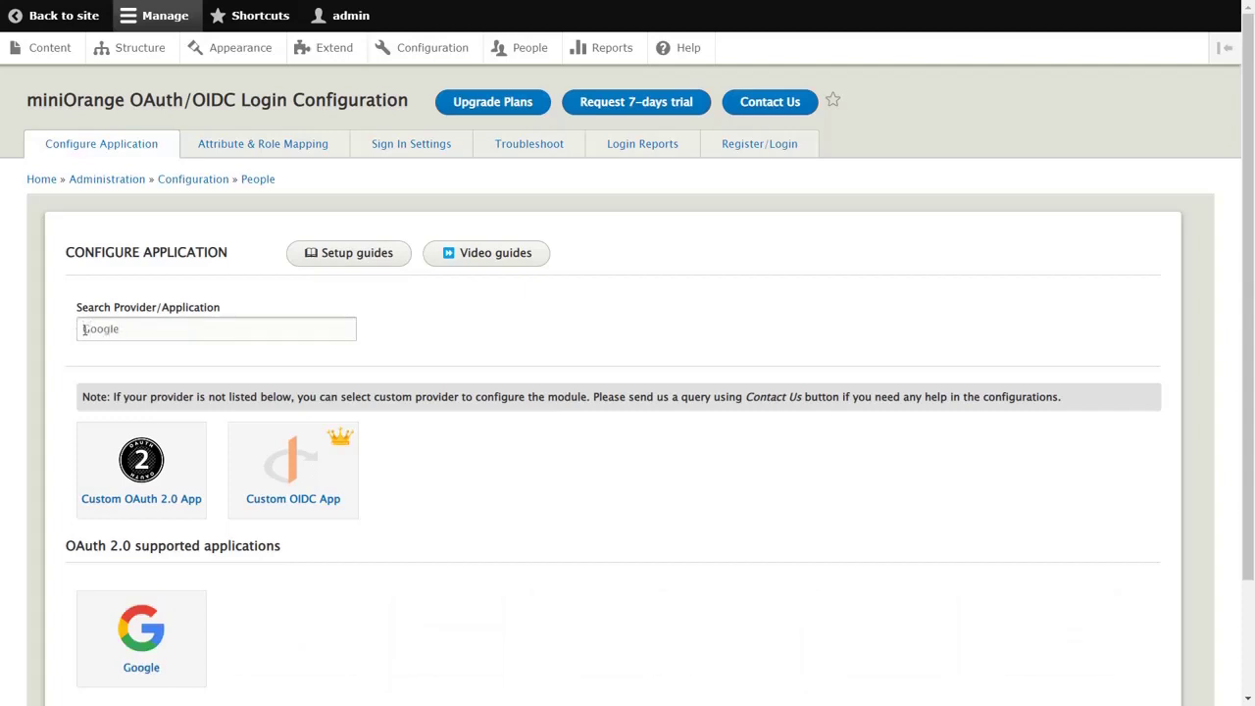
click(138, 672)
click(450, 402)
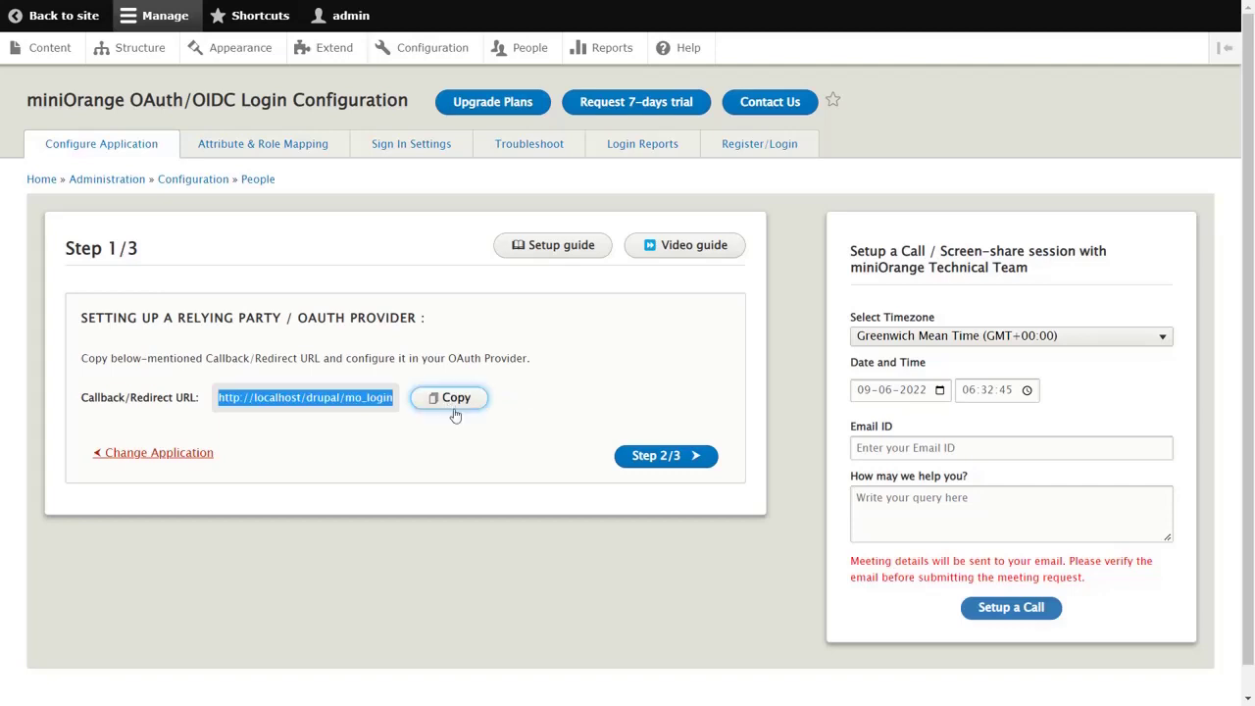
click(662, 460)
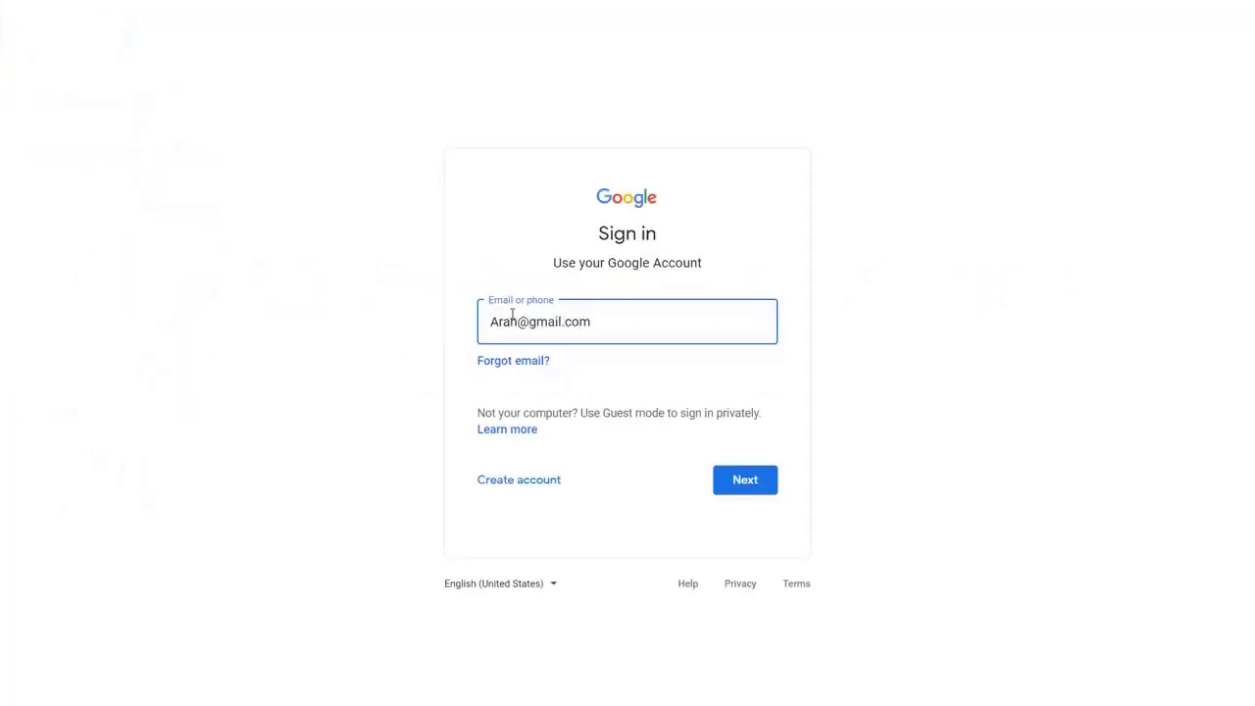
- Sign in to Google Cloud Platform with the account e-mail and password
click(730, 486)
text(•••••••••••••••••)
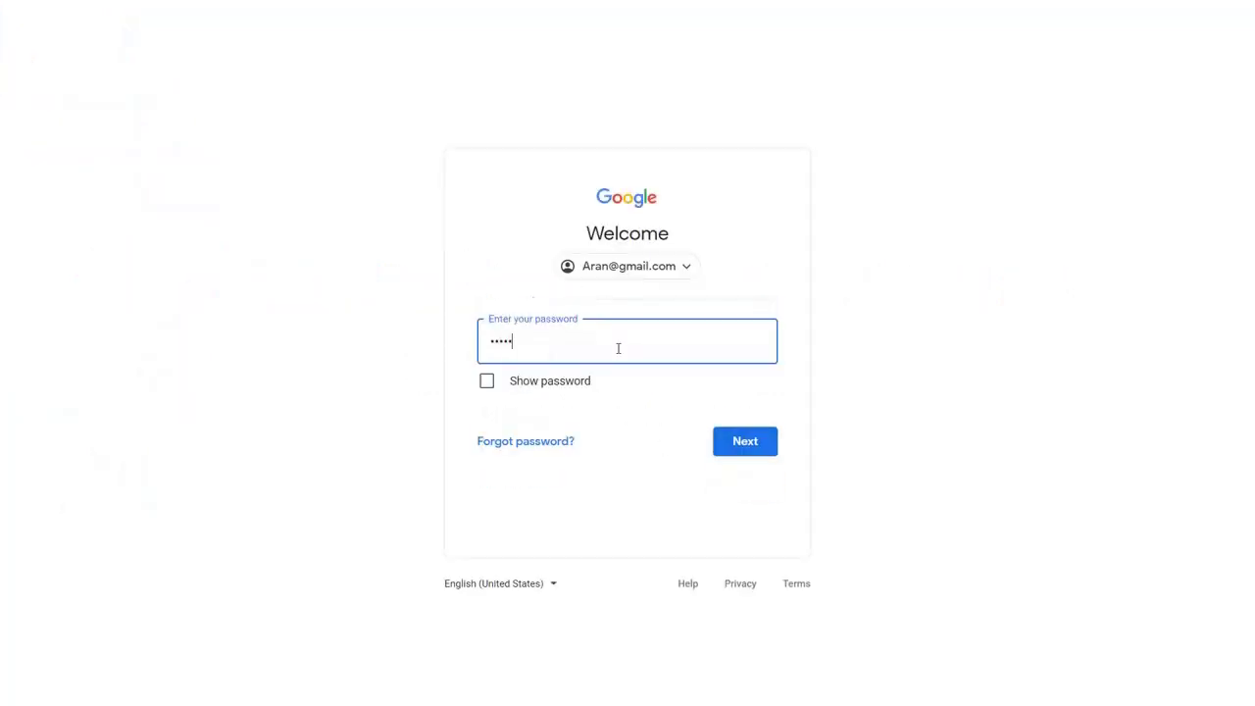
click(737, 442)
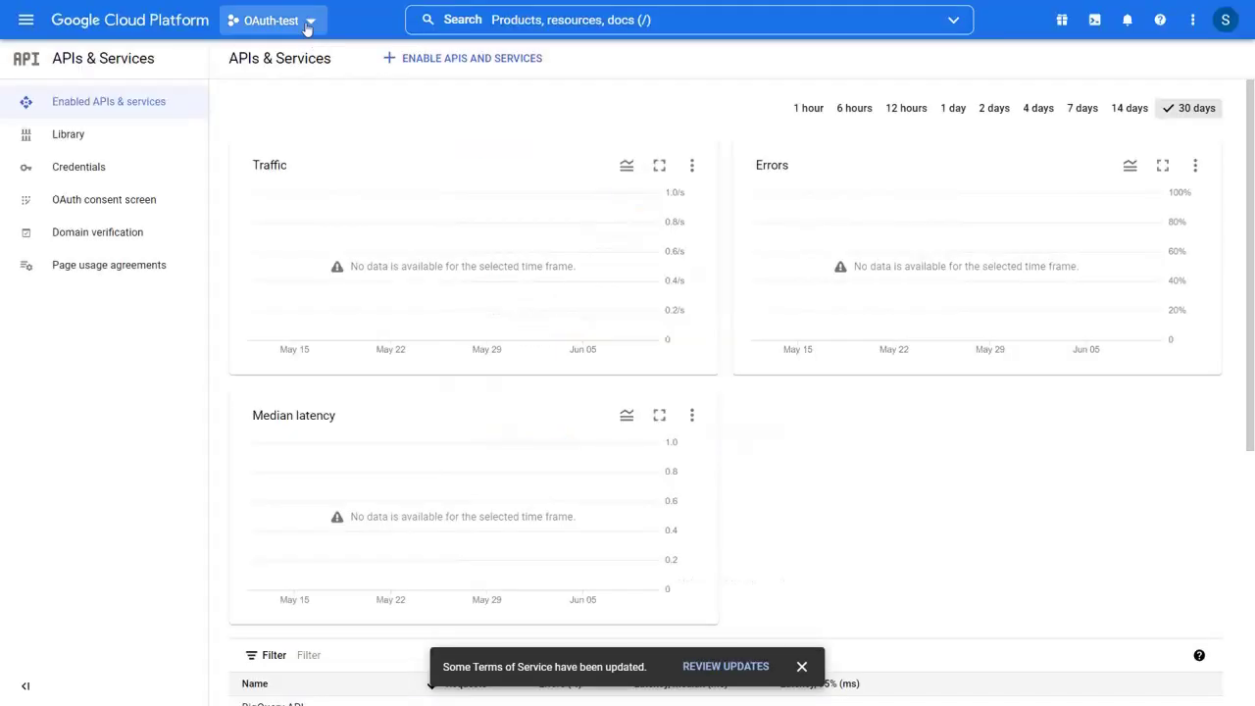
- Create a new project named 'Drupal Test' from the project selector
click(267, 20)
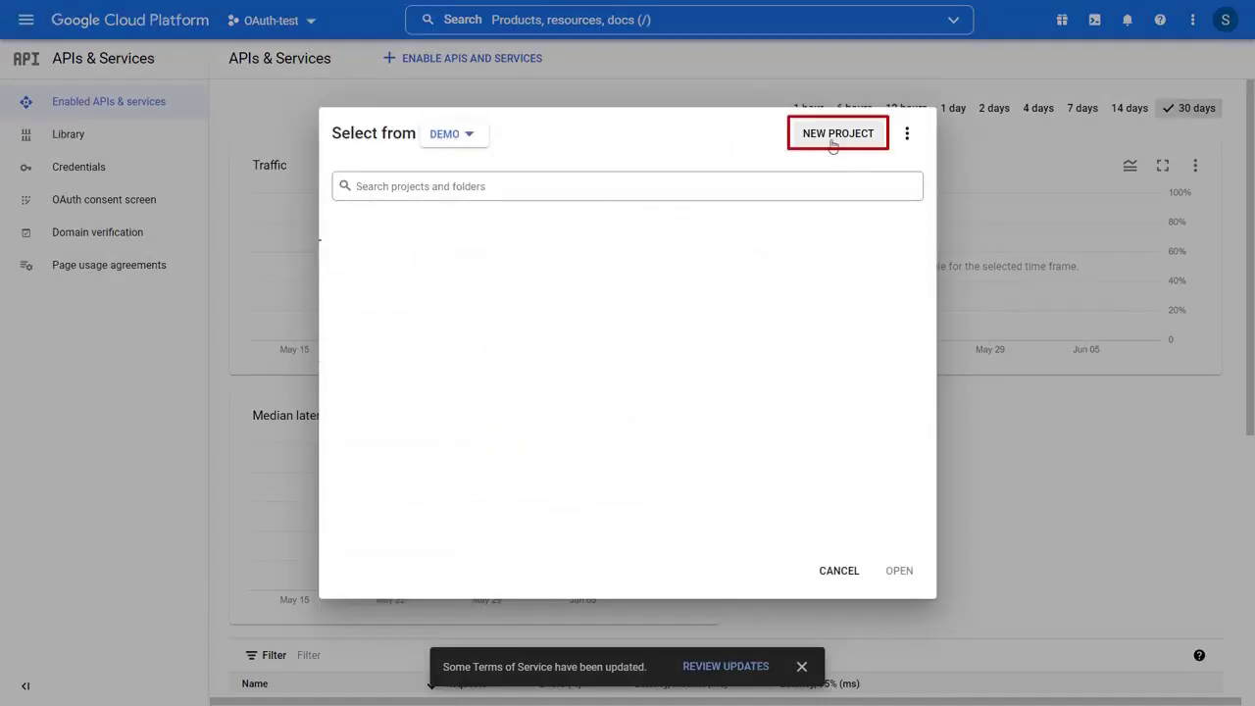
click(831, 138)
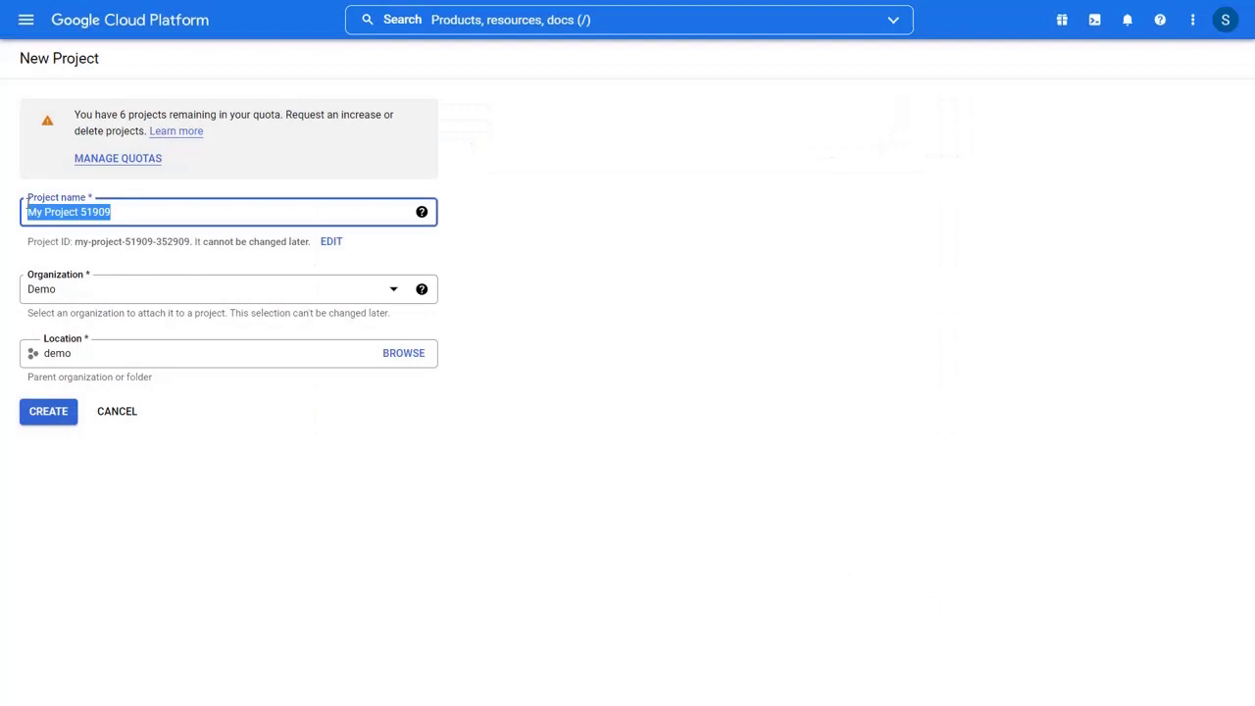
text(Drupal Test)
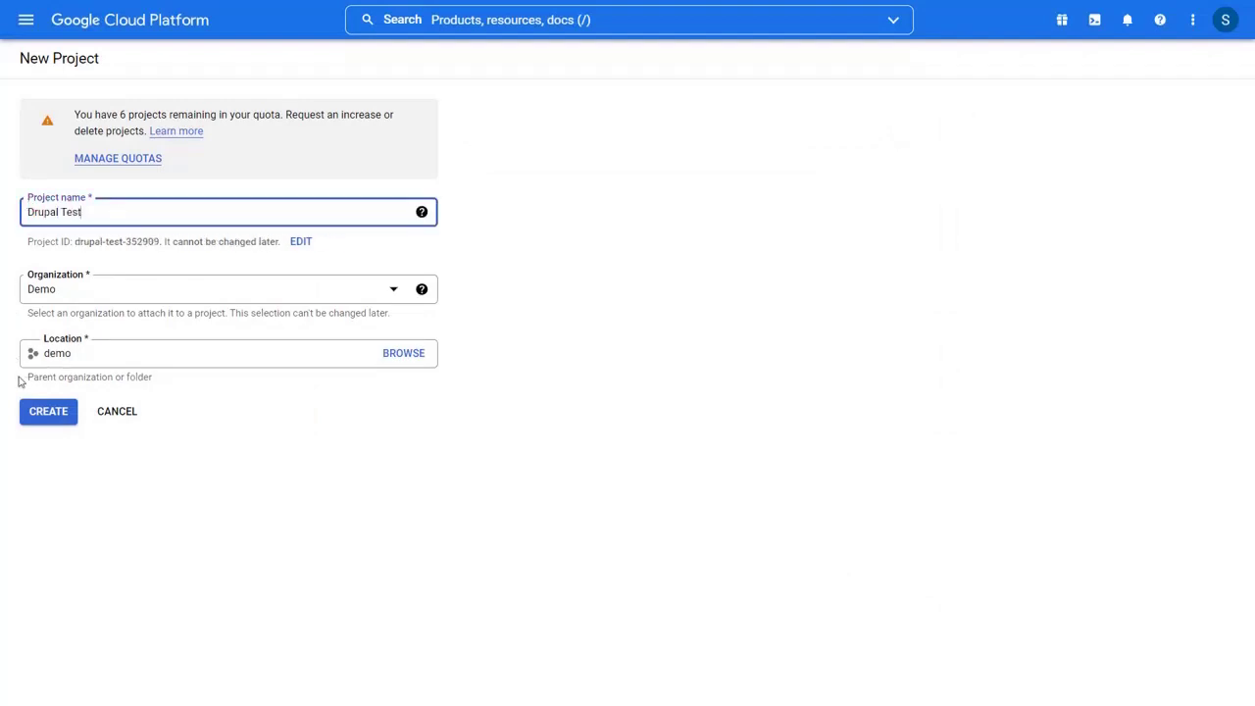
click(47, 417)
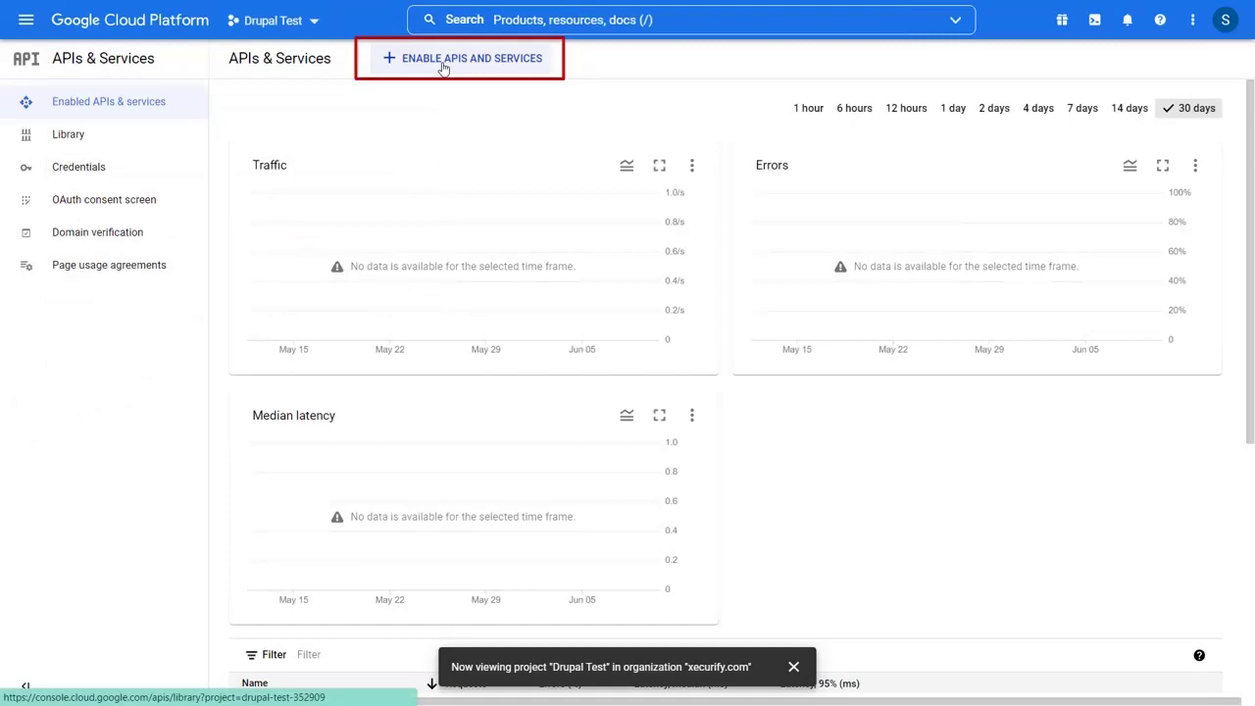
- Enable the Google+ API for the Drupal Test project
click(443, 66)
scroll(406, 333, down, 10)
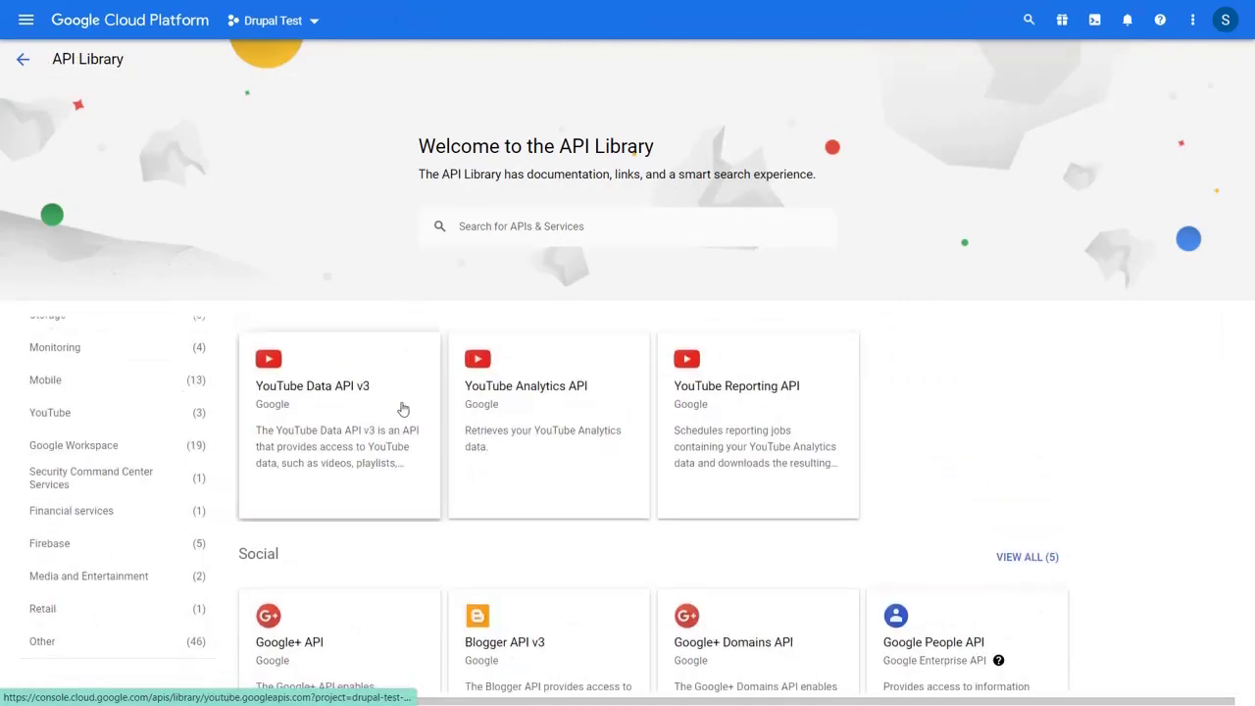
scroll(402, 409, down, 3)
click(333, 417)
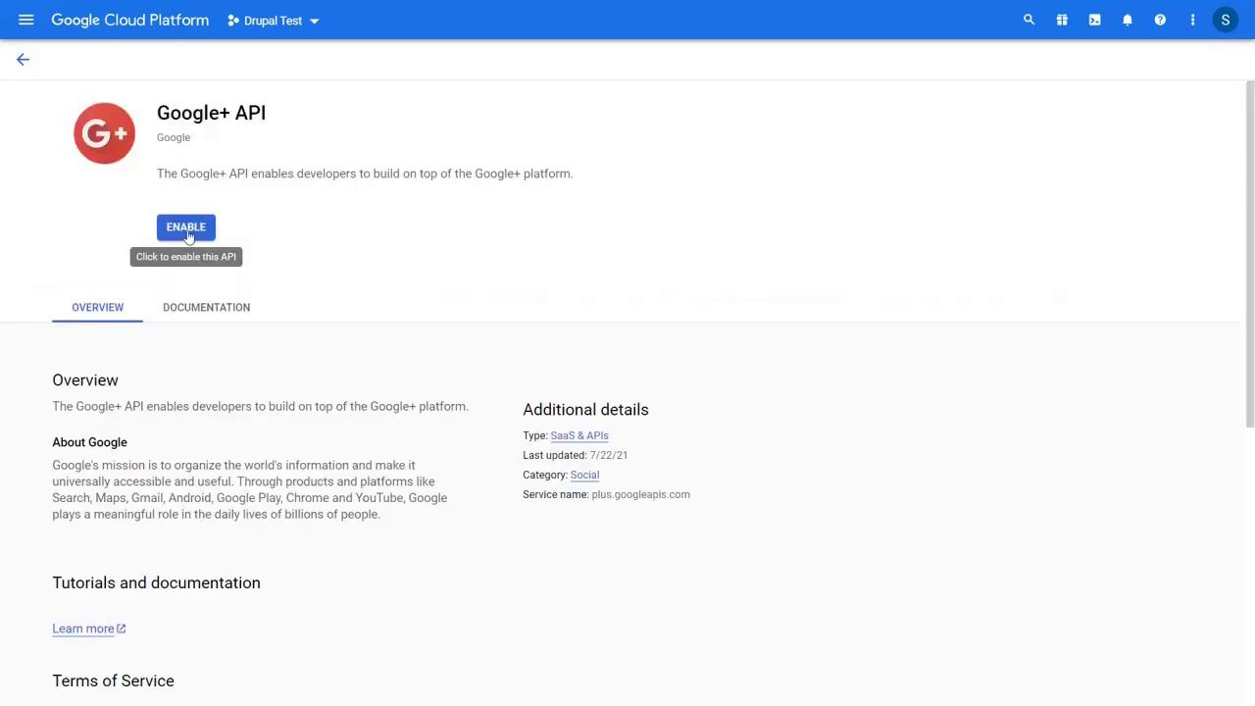
click(186, 232)
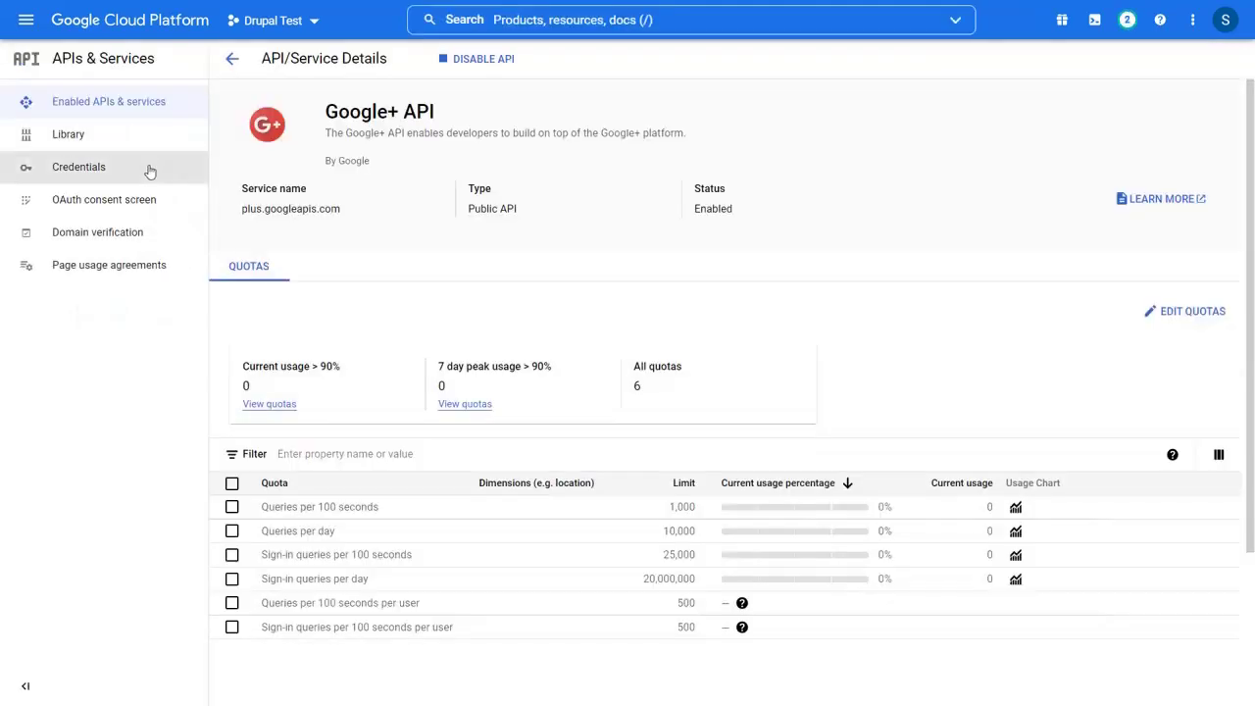
- Start creating an OAuth client ID from the Credentials page
click(79, 167)
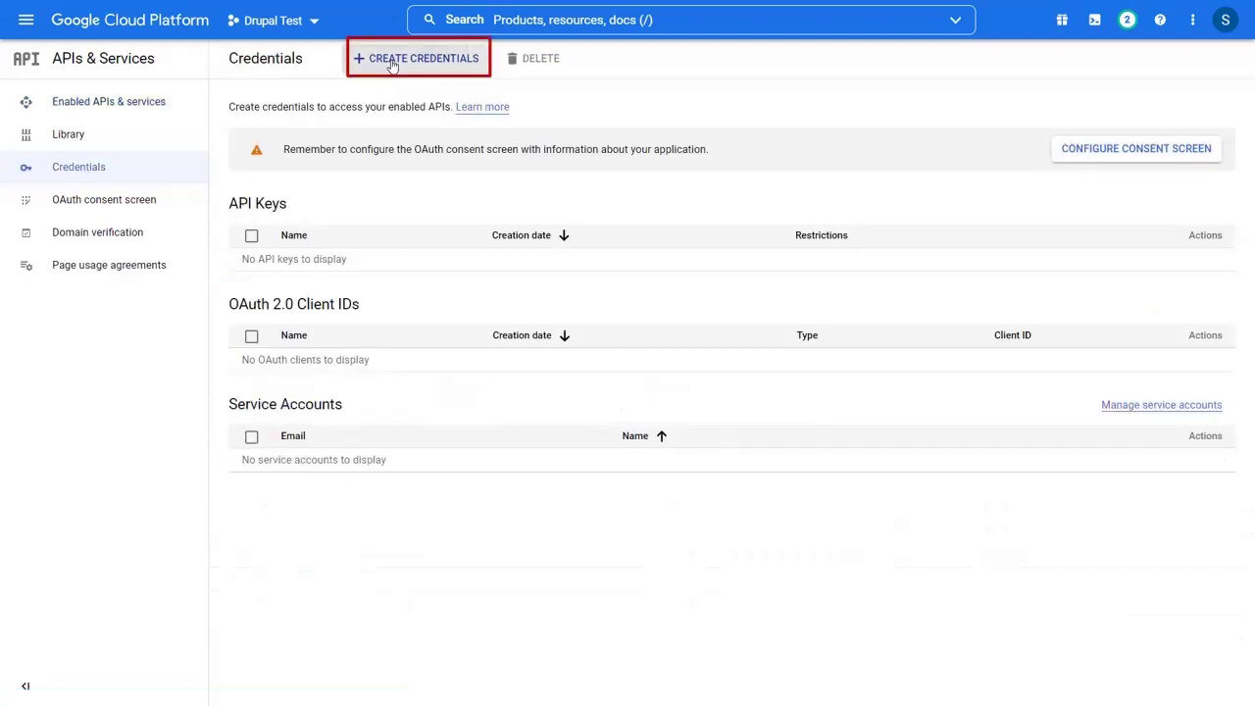
click(392, 61)
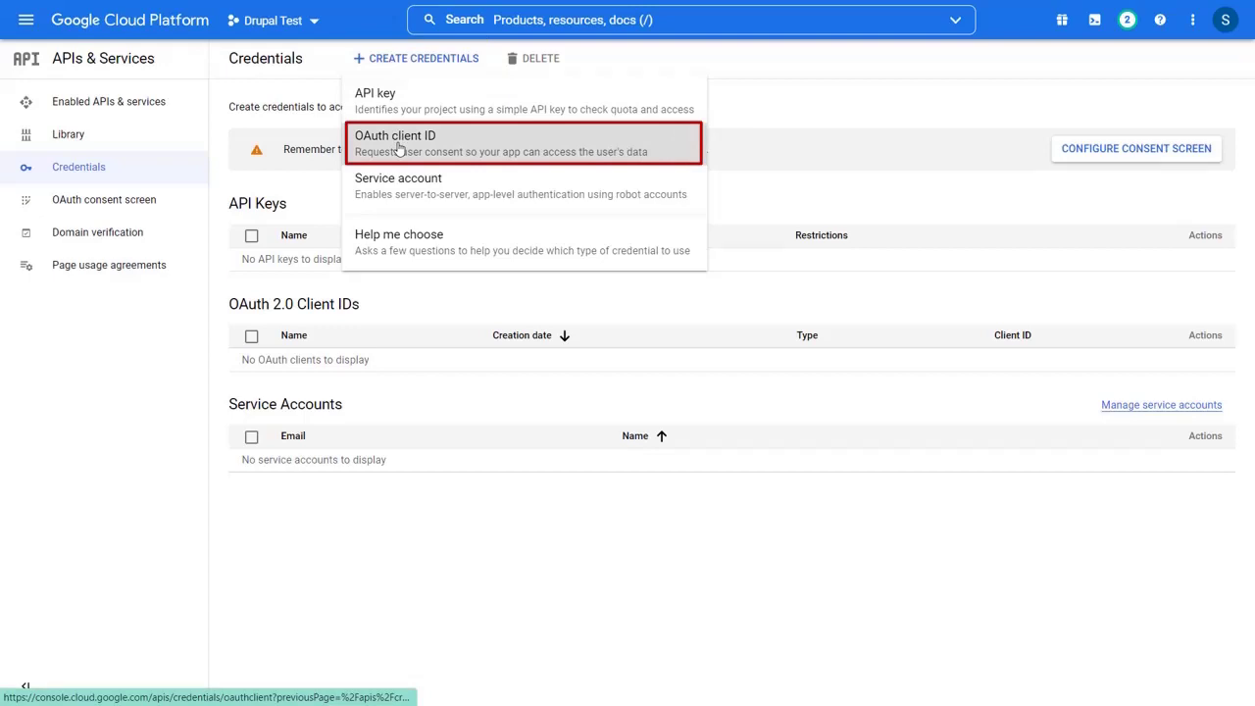
click(398, 147)
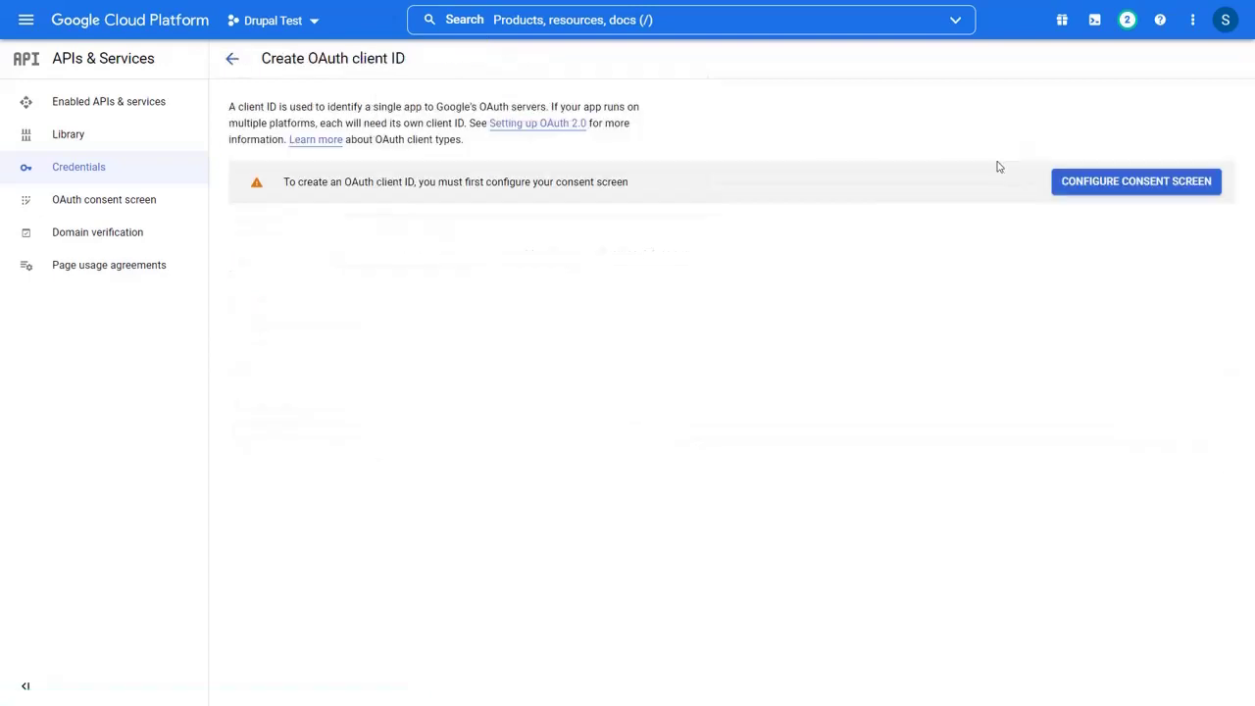
- Create an External consent-screen app named 'OAuth Demo'
click(1112, 185)
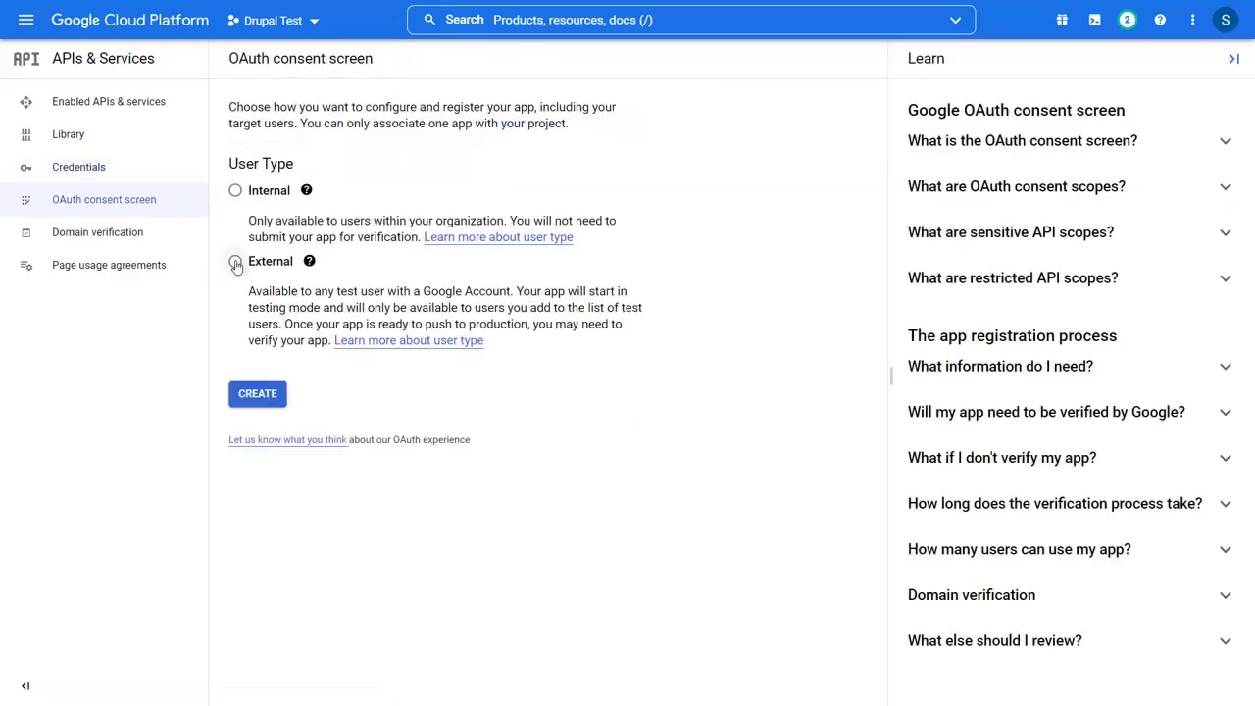
click(235, 263)
click(269, 397)
text(OAuth Demo)
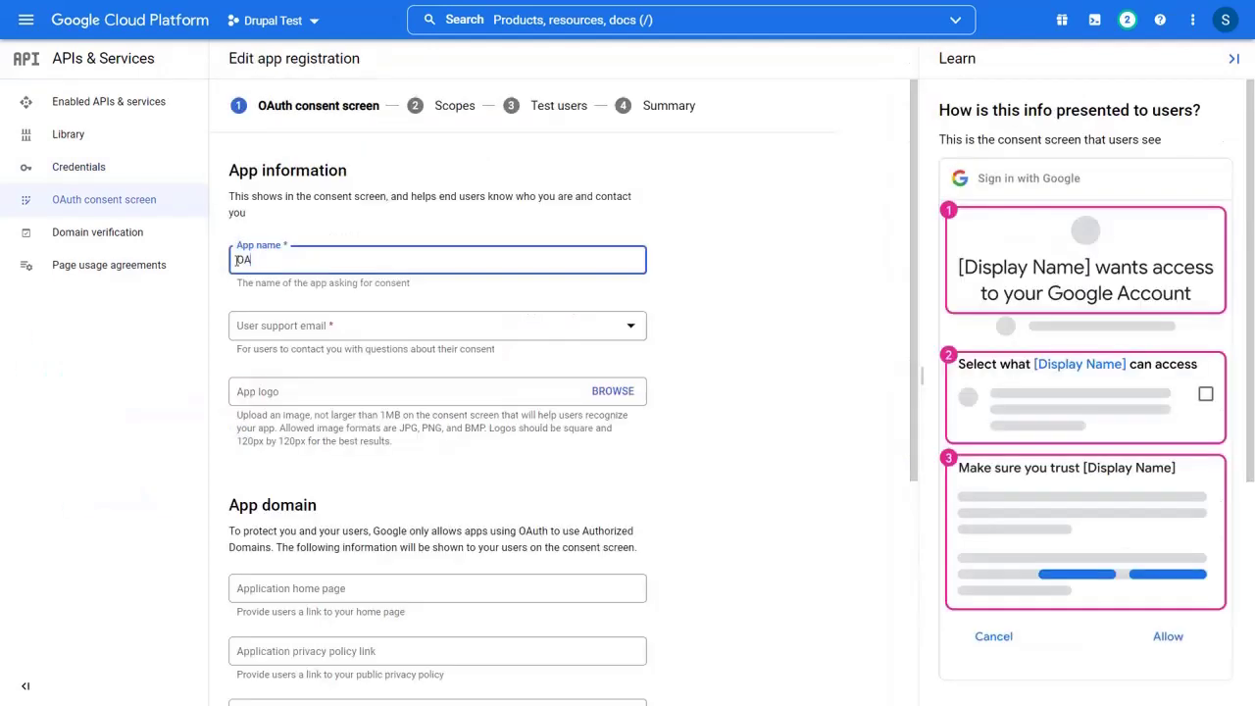
click(297, 327)
click(314, 362)
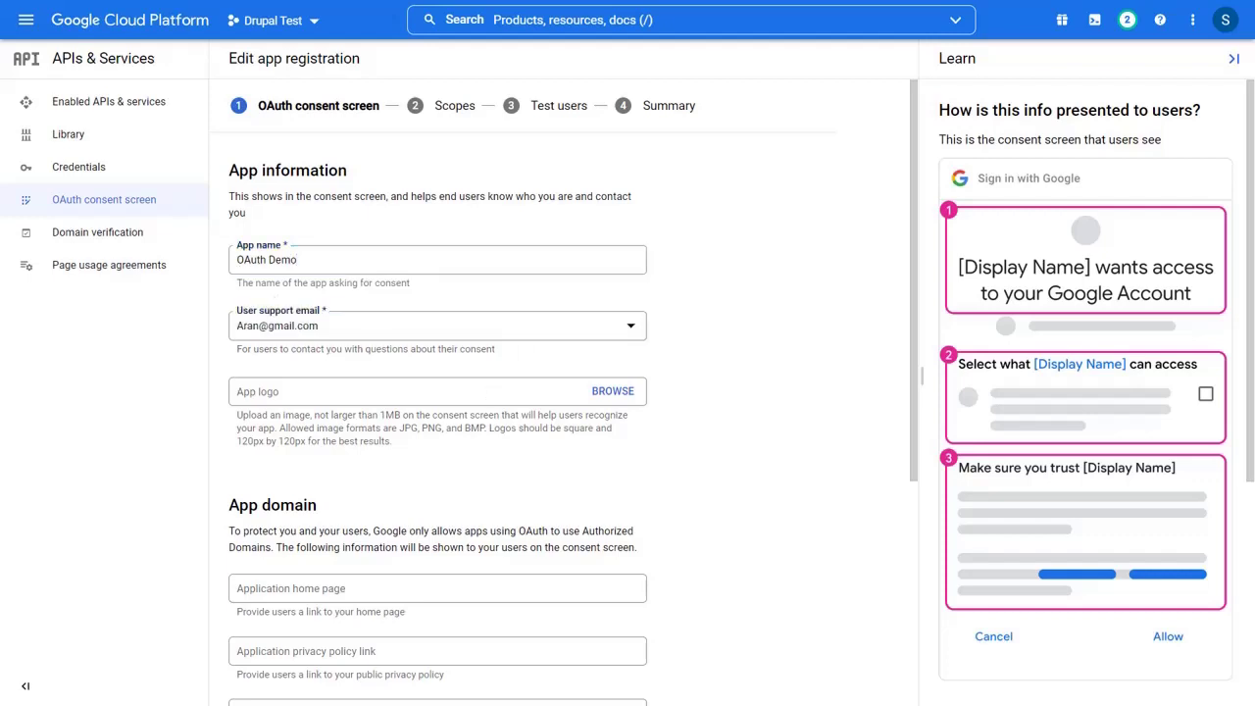
click(271, 590)
text(http://localhost/drupal)
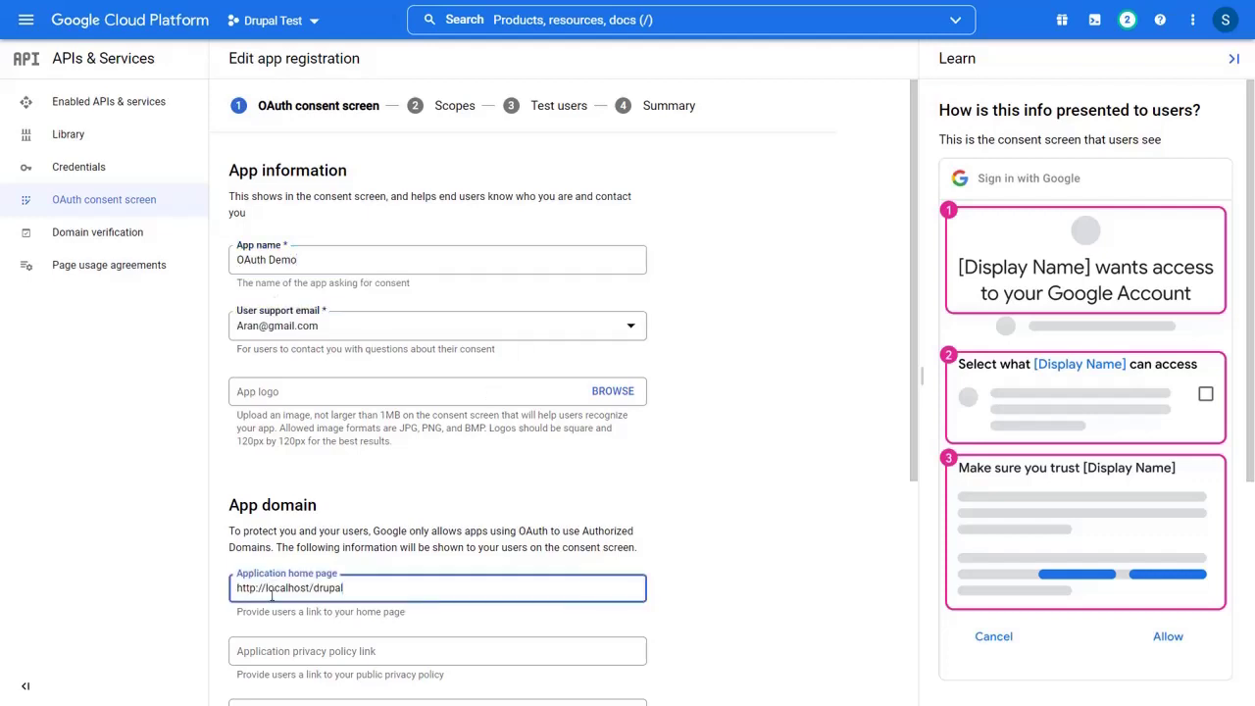
text(/mo_login)
scroll(343, 490, down, 4)
click(335, 605)
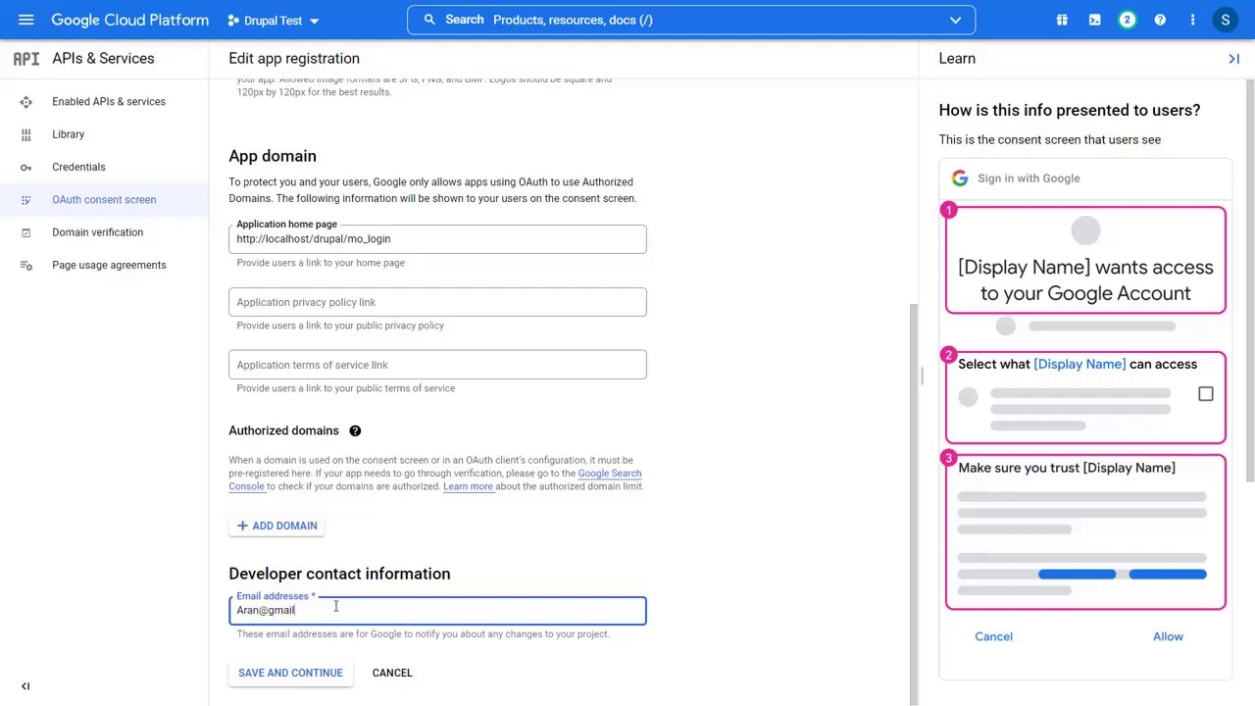
click(304, 677)
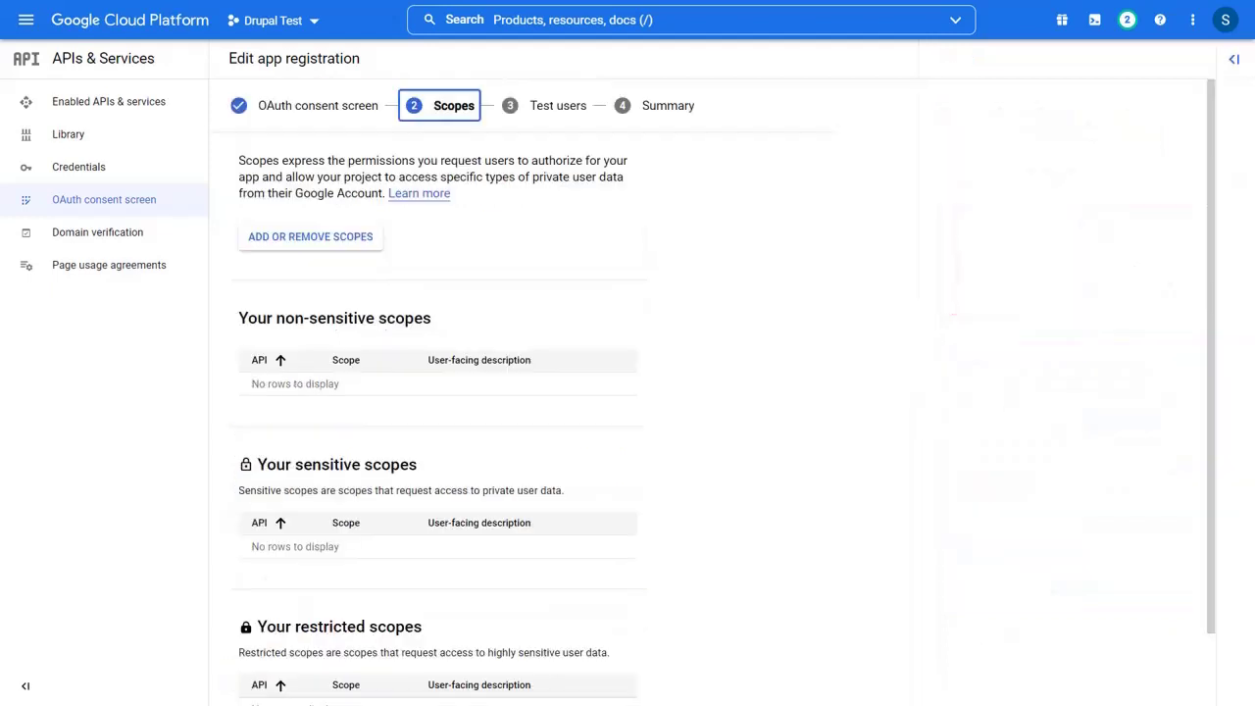
- Tick the .../auth/userinfo.email and .../auth/userinfo.profile scopes and apply them with UPDATE
click(316, 239)
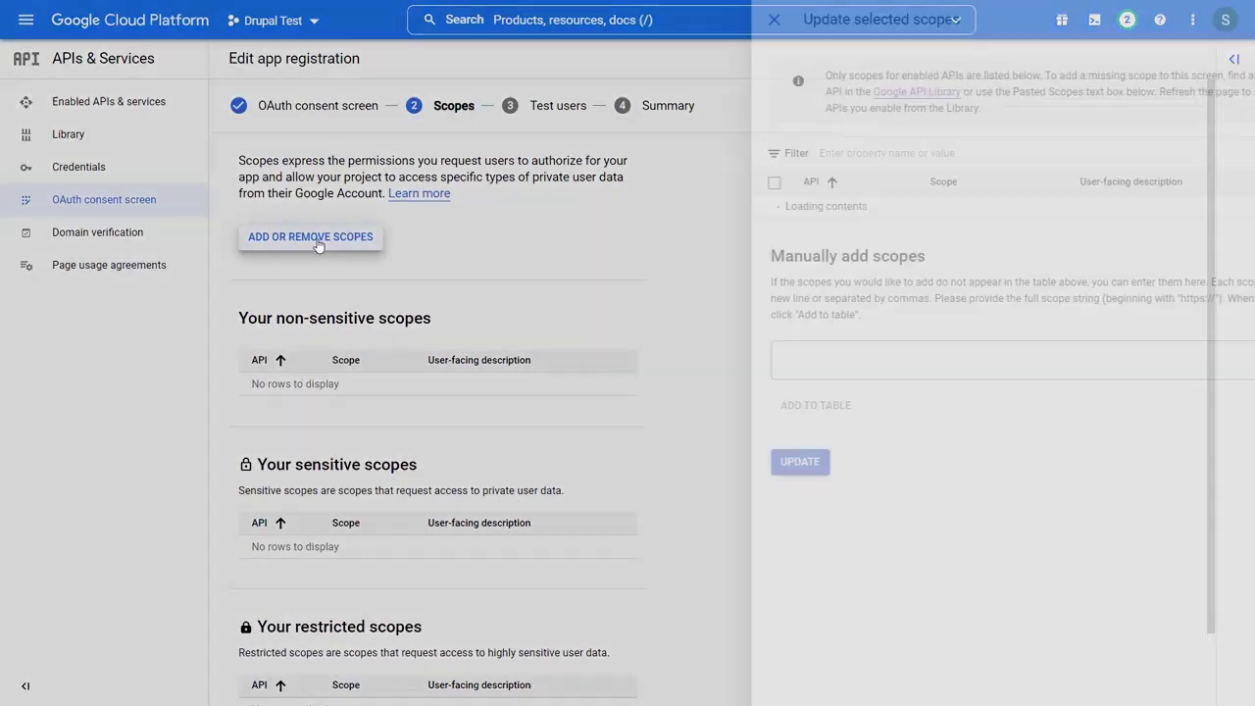
click(684, 205)
click(684, 232)
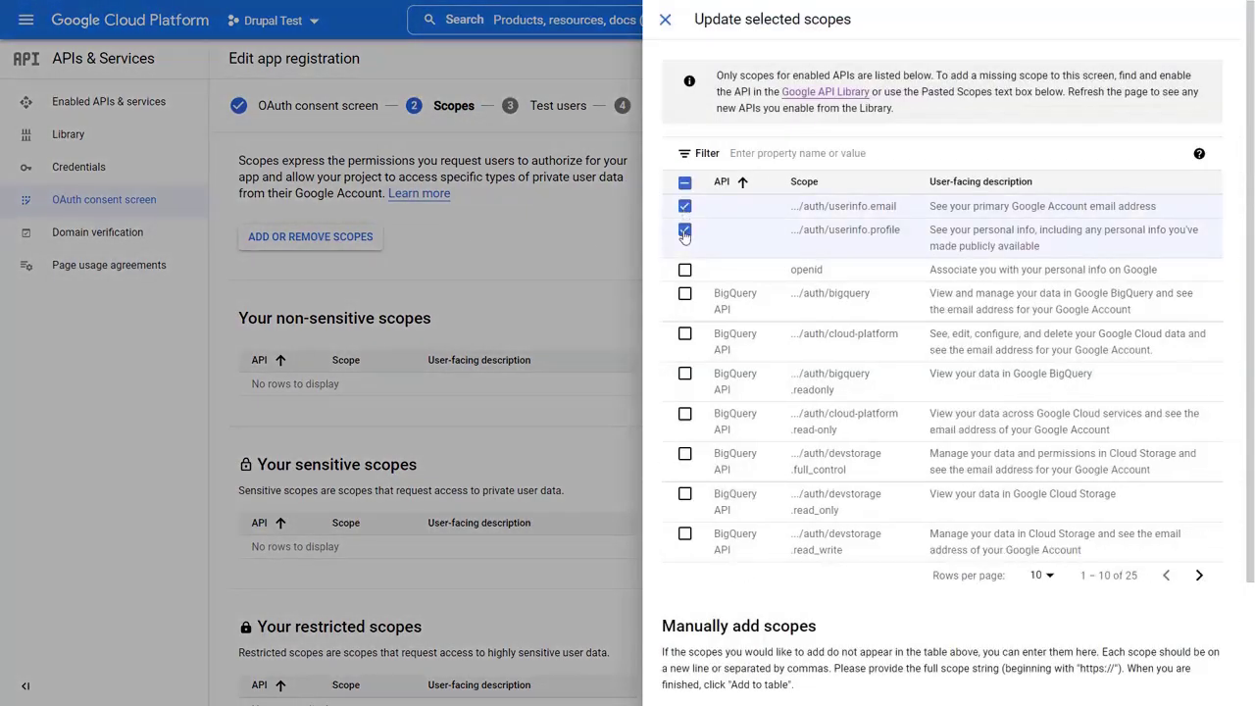
scroll(706, 323, down, 2)
click(691, 684)
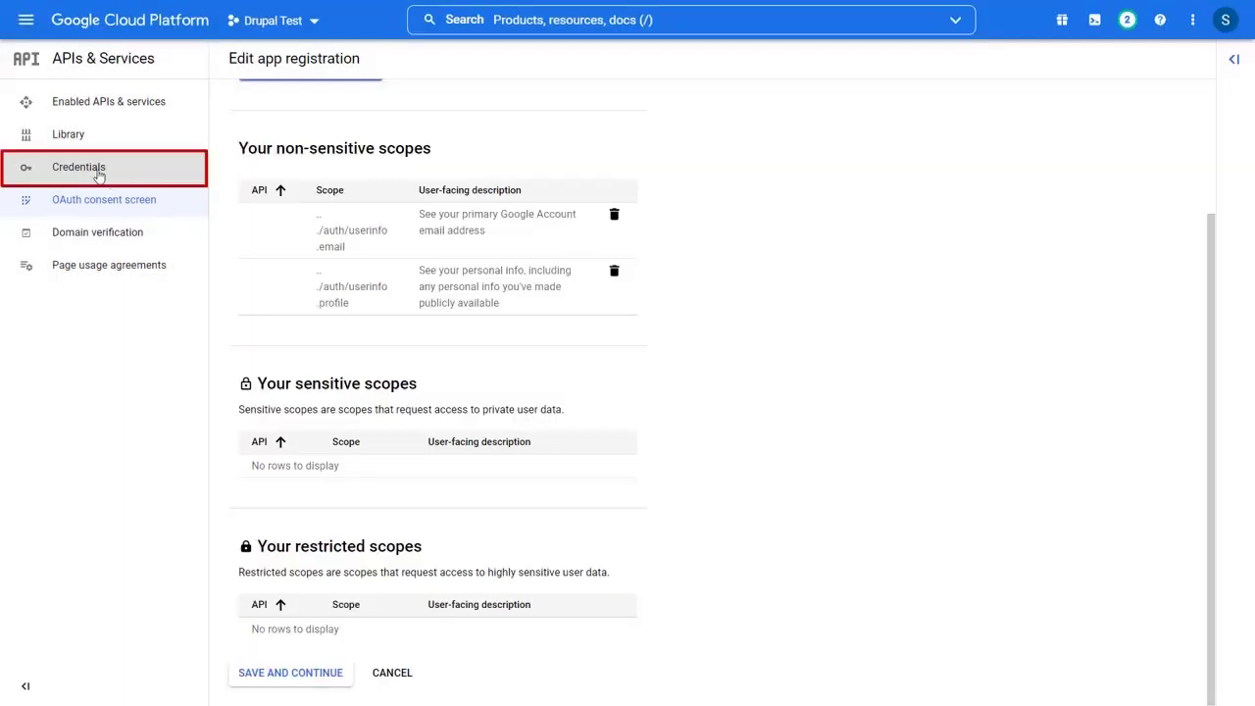
- Start a new OAuth client ID of type Web application
click(98, 173)
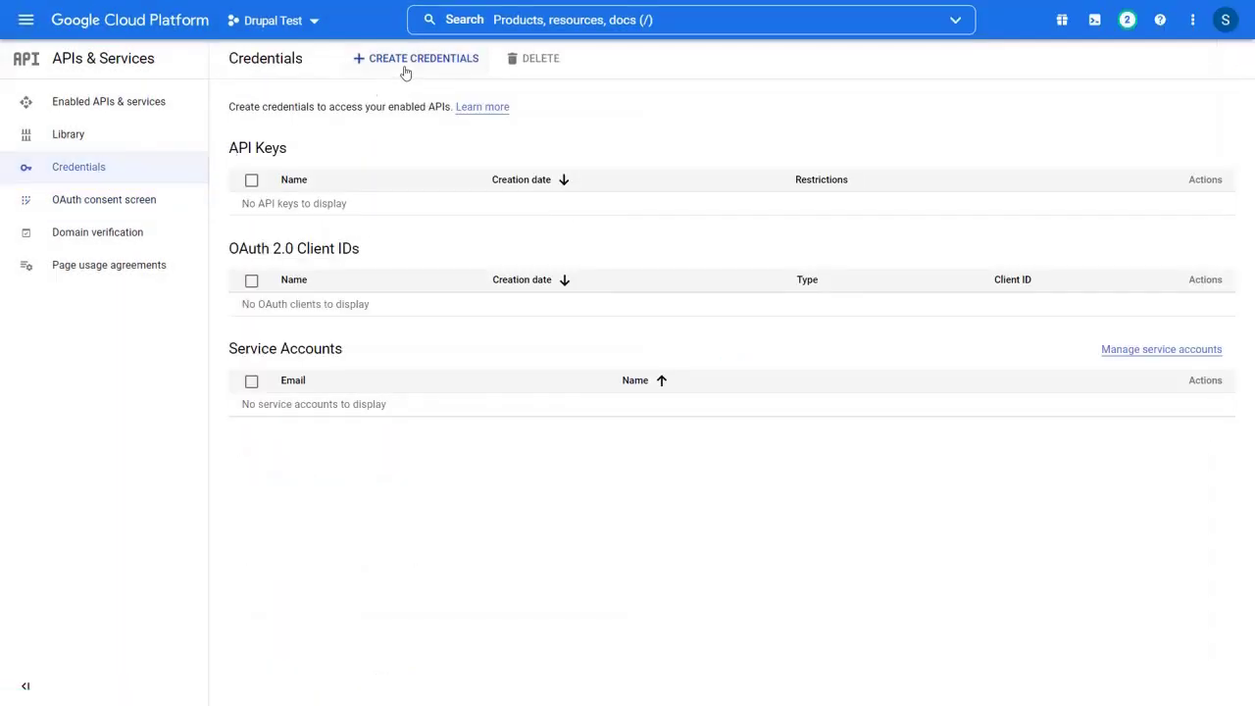
click(409, 67)
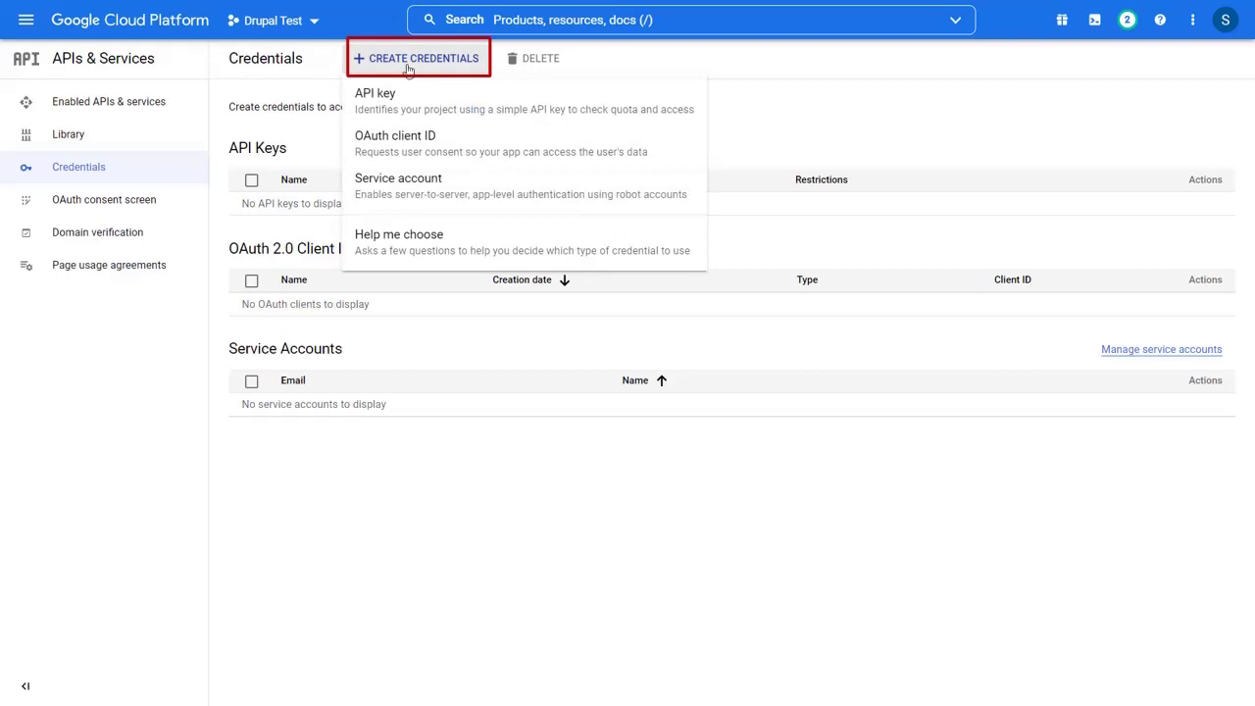
click(406, 142)
click(634, 190)
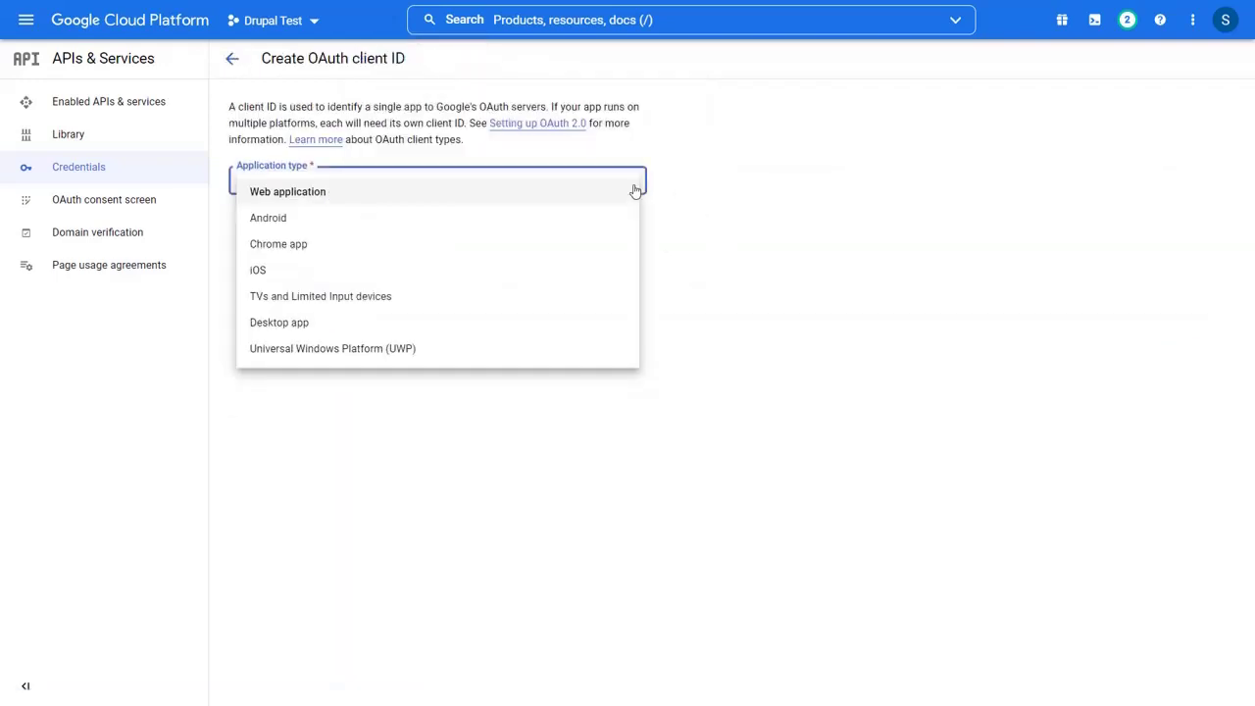
click(306, 193)
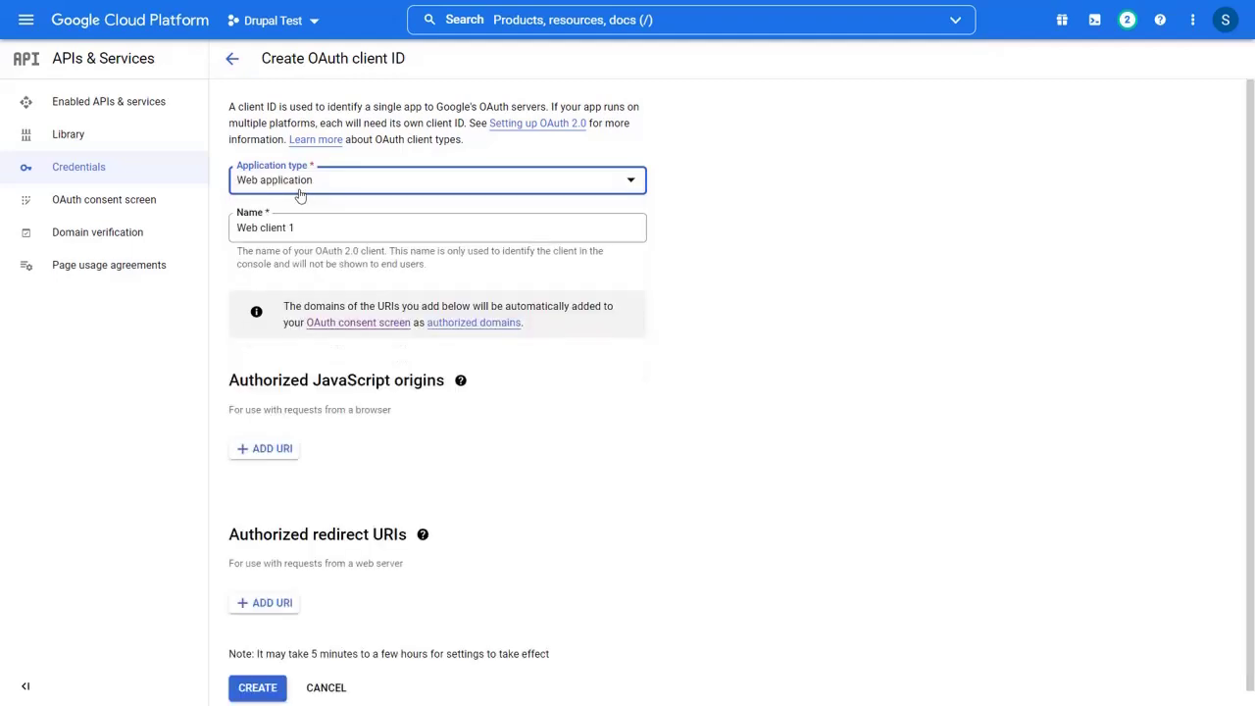
click(267, 588)
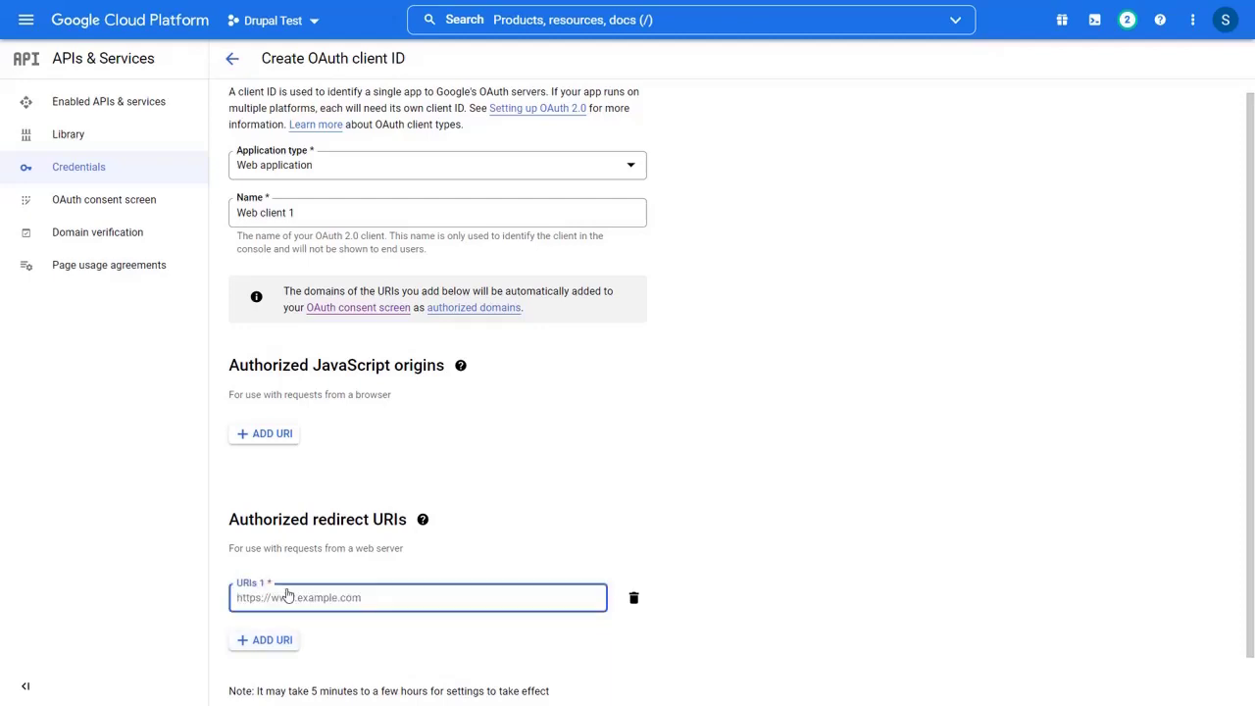
text(http://localhost/drupal/mo_login)
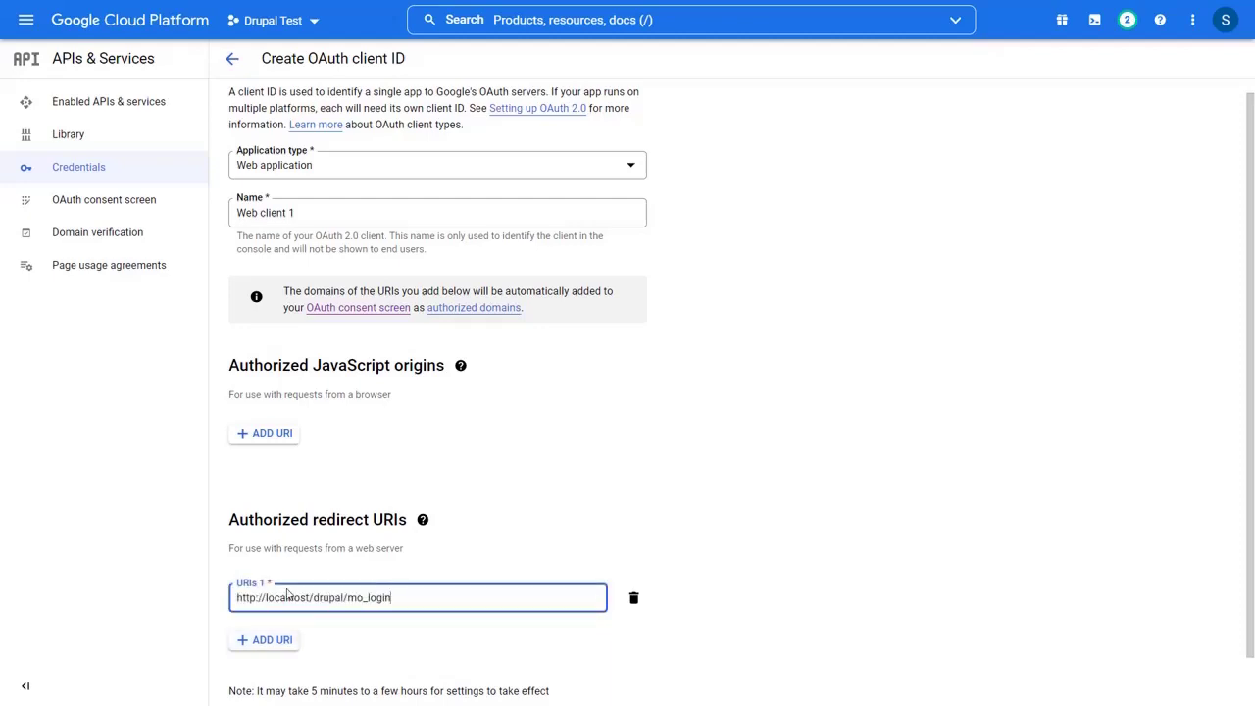
scroll(285, 600, down, 1)
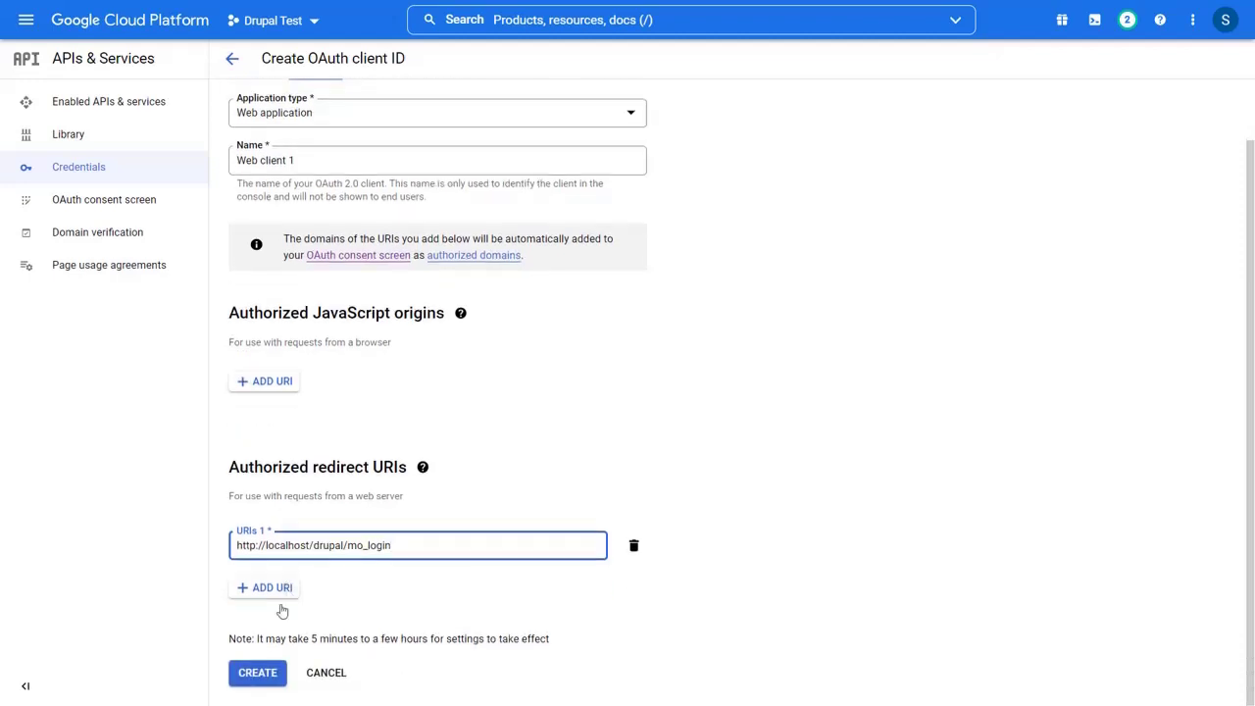
click(257, 675)
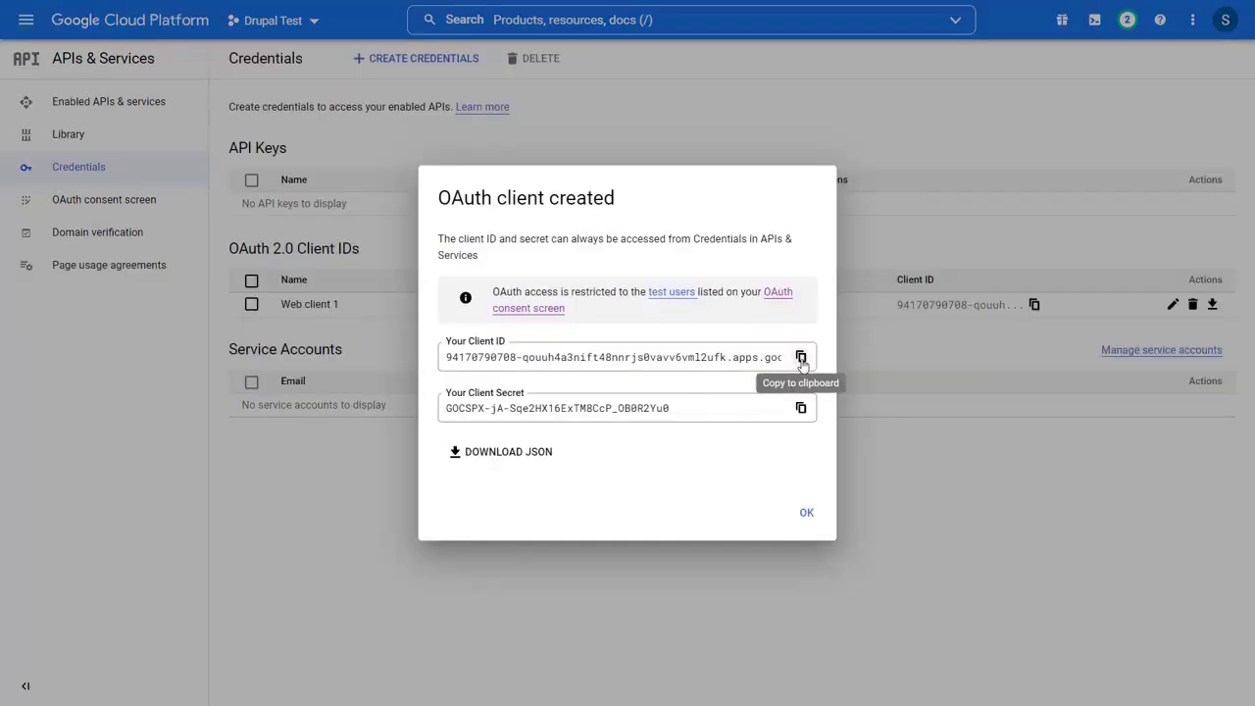
- Copy the Google Client ID and Client Secret into miniOrange's fields and proceed to Step 3/3
click(801, 358)
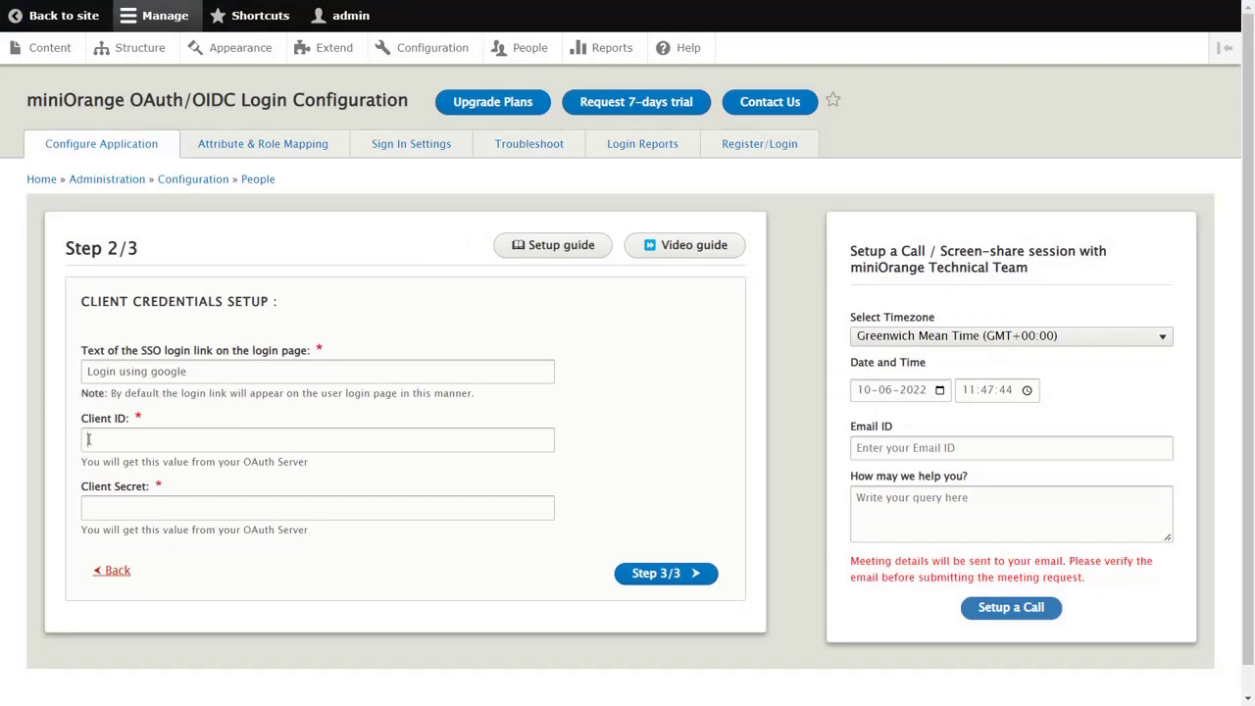
click(88, 439)
key(ctrl+v)
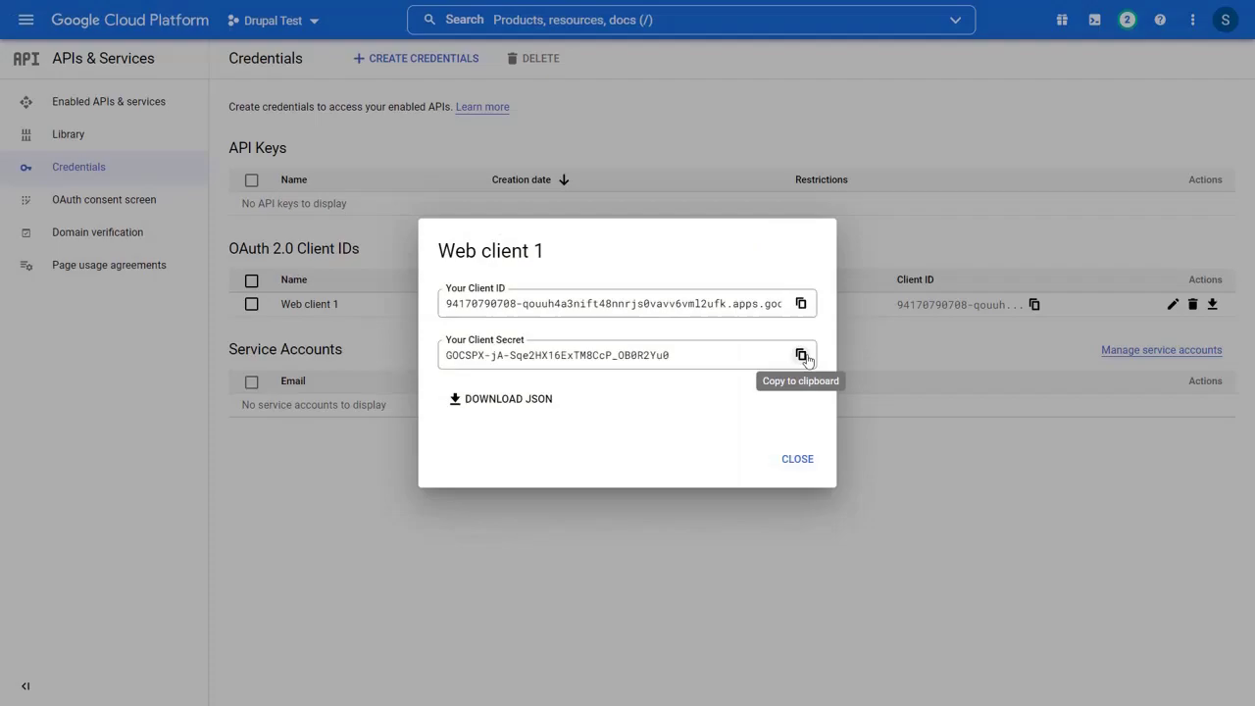
click(801, 355)
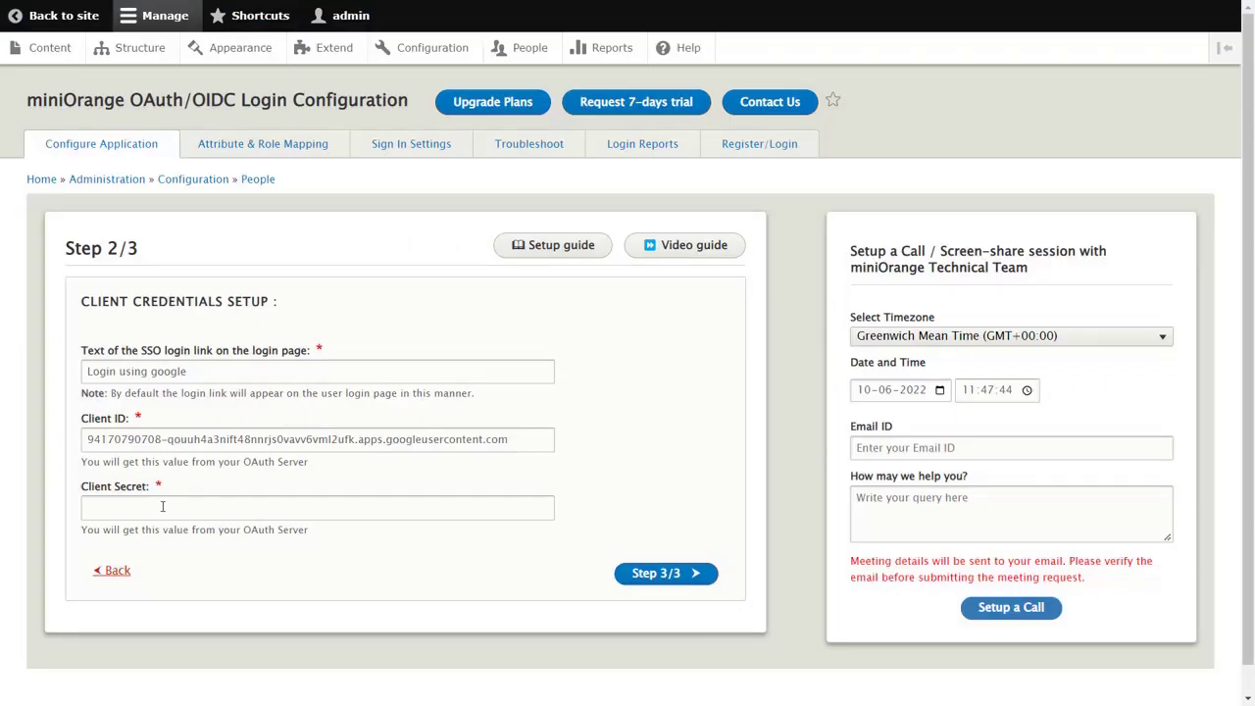
key(ctrl+v)
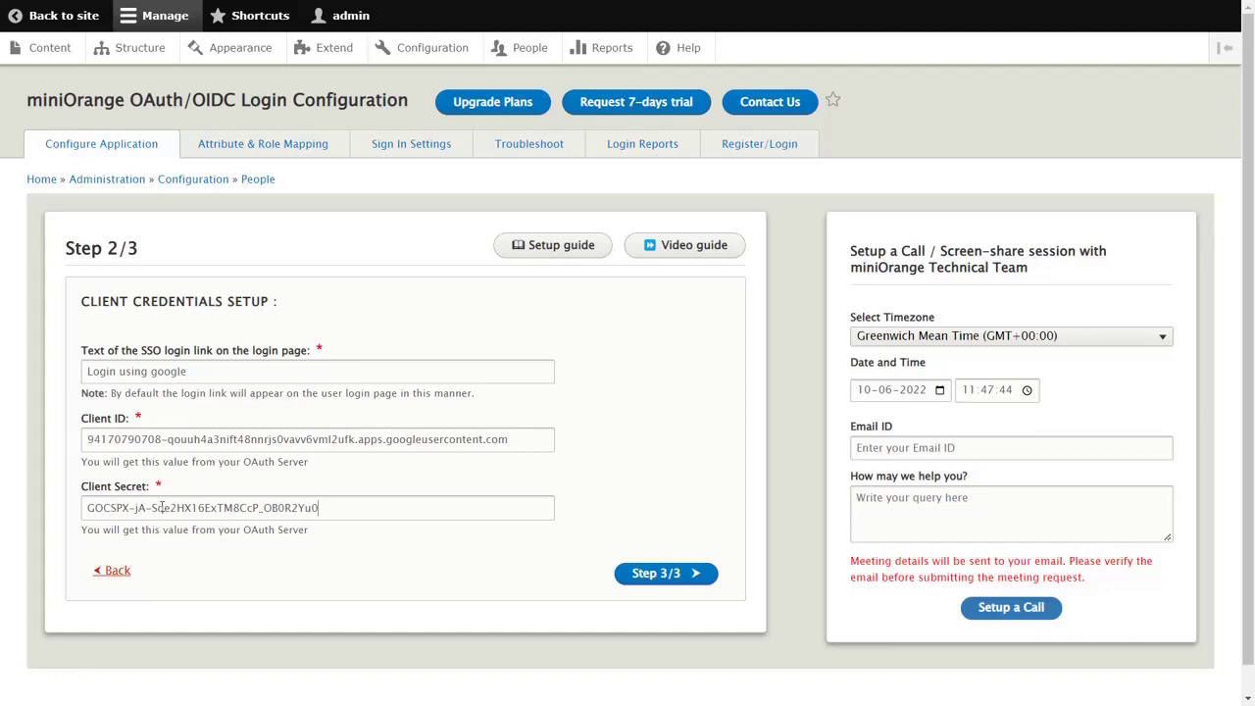
click(640, 577)
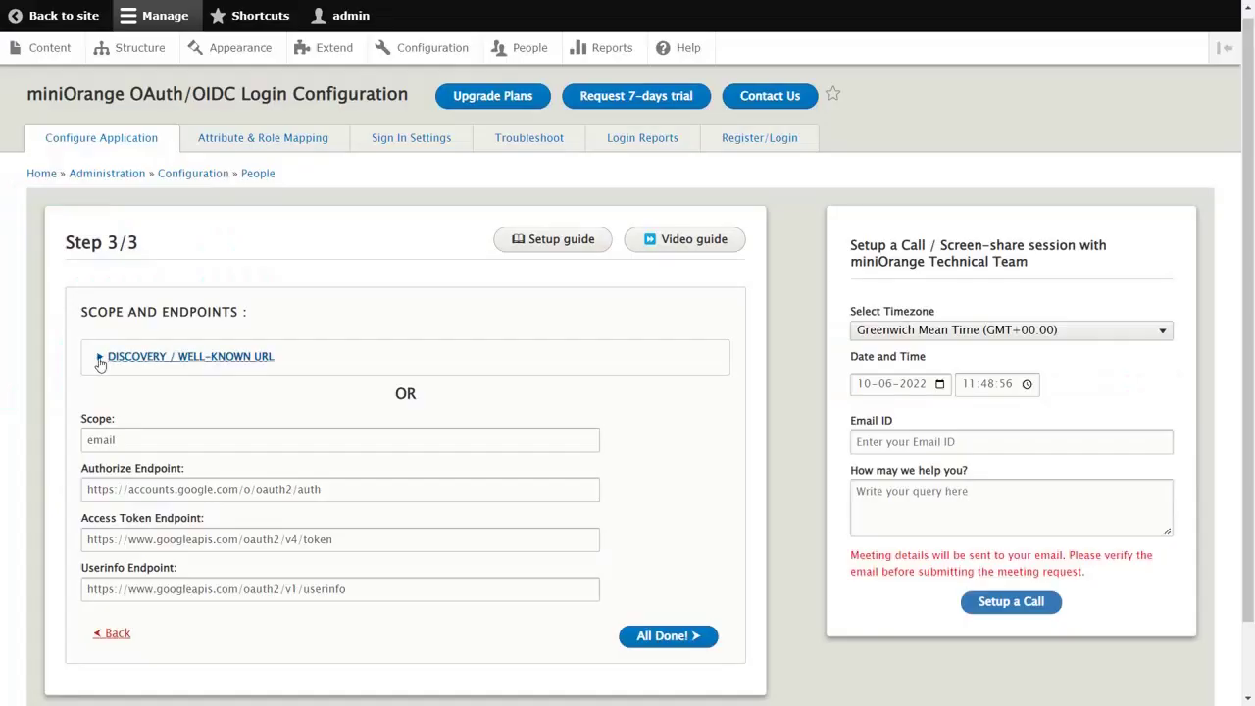
click(100, 361)
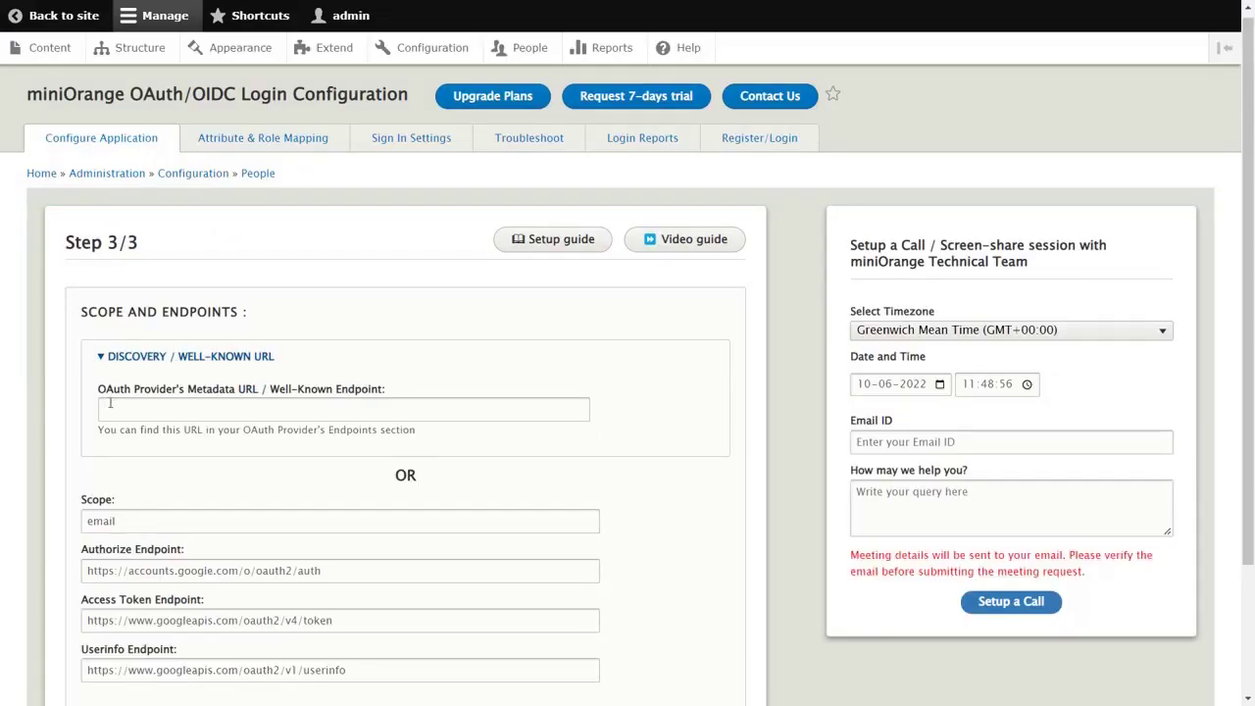
click(110, 407)
text(https://accounts.google.com/.well-known/openid-configuration)
scroll(110, 407, down, 3)
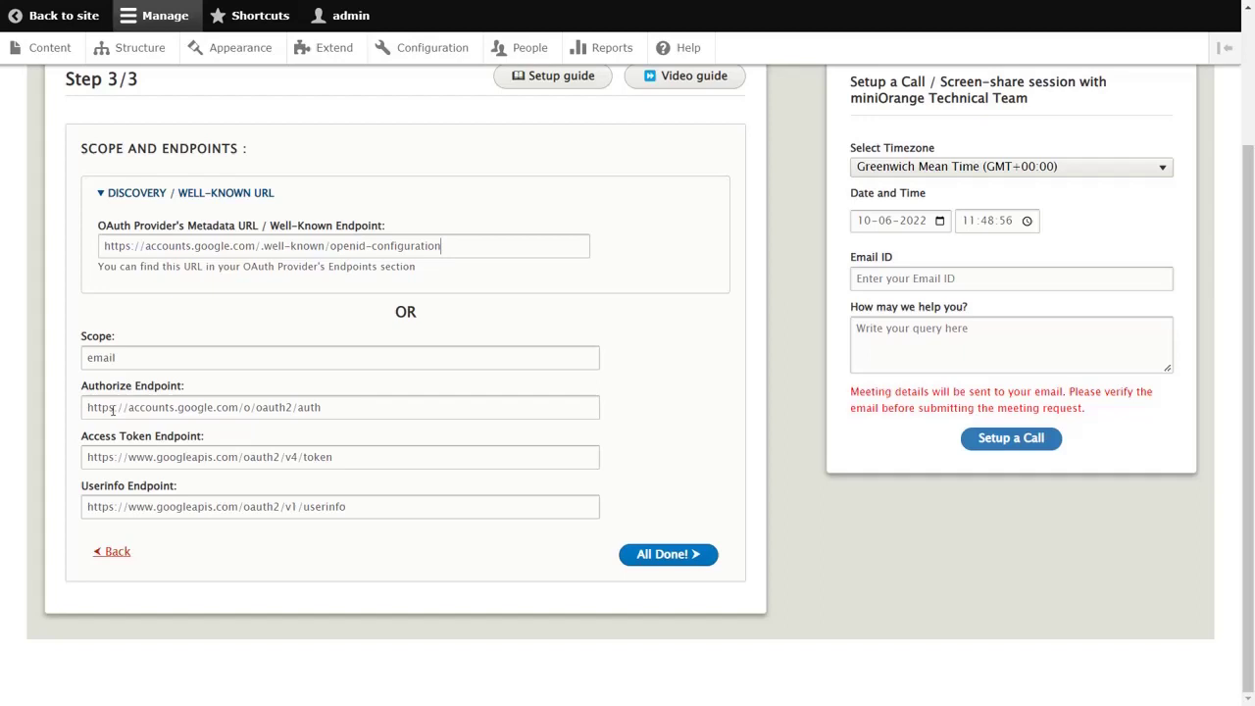
click(667, 556)
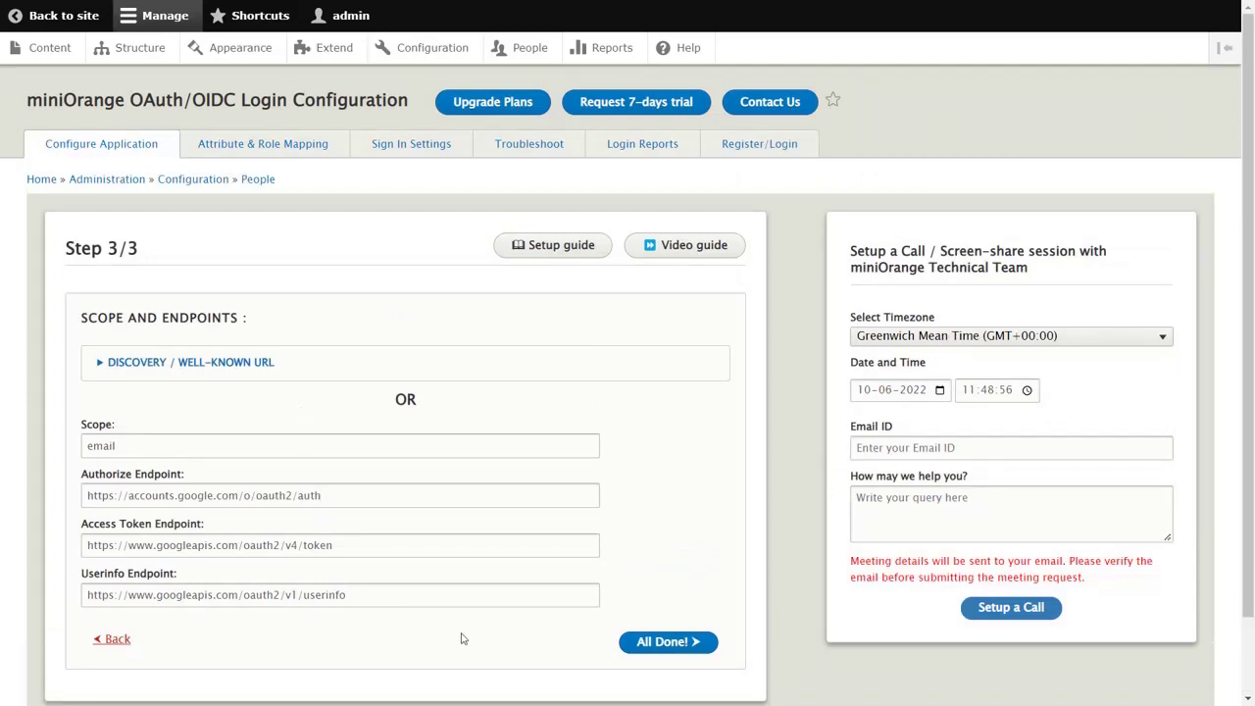
- Save the Google OAuth configuration and run Test Configuration against Google
click(652, 642)
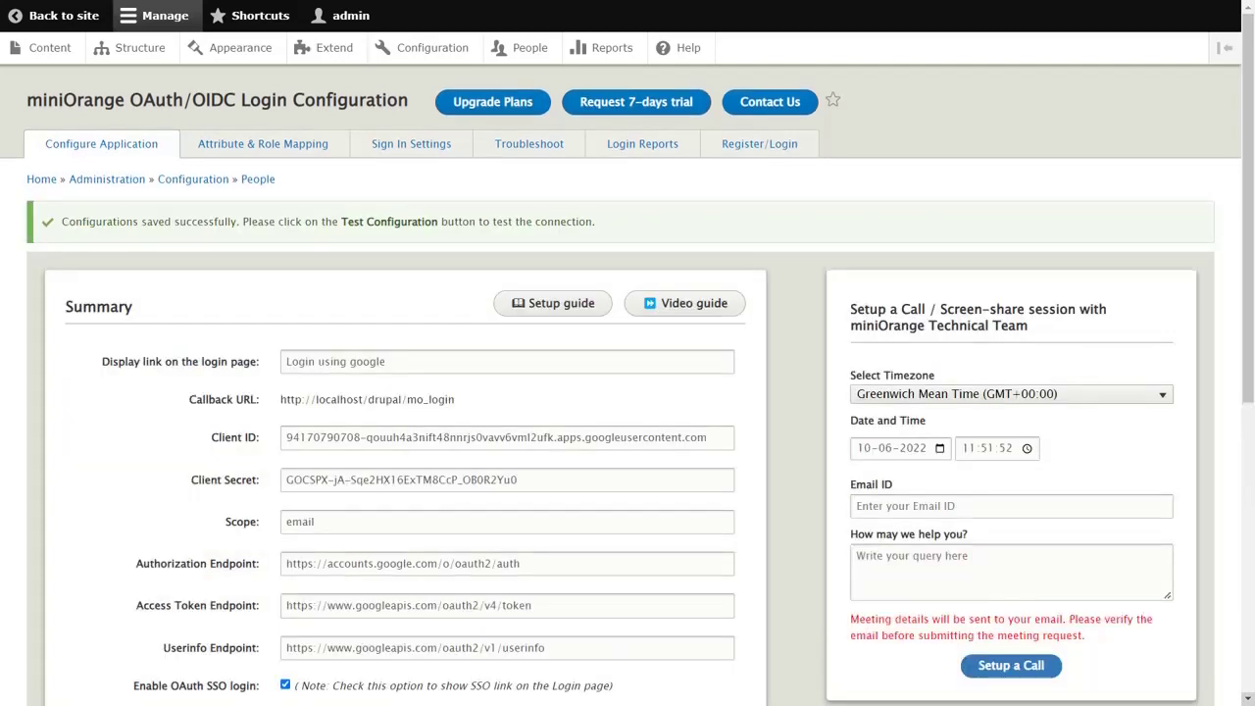
scroll(628, 383, down, 1)
scroll(627, 382, up, 1)
scroll(417, 280, down, 5)
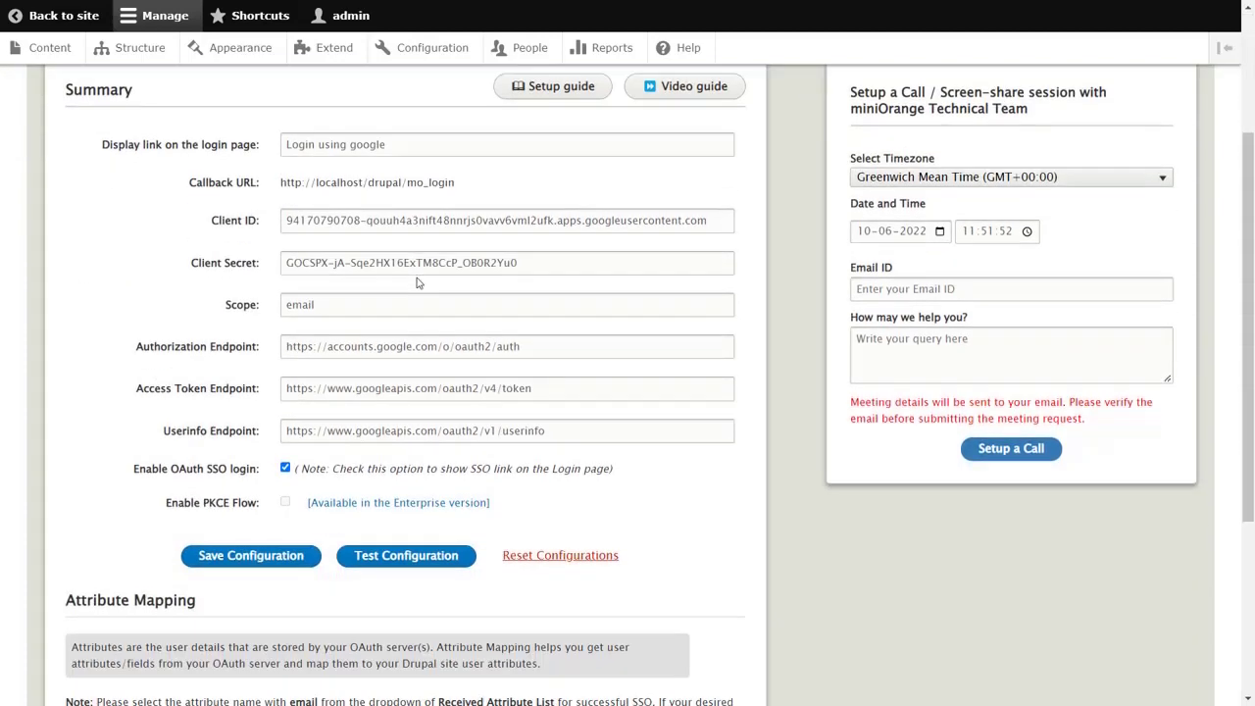
click(410, 530)
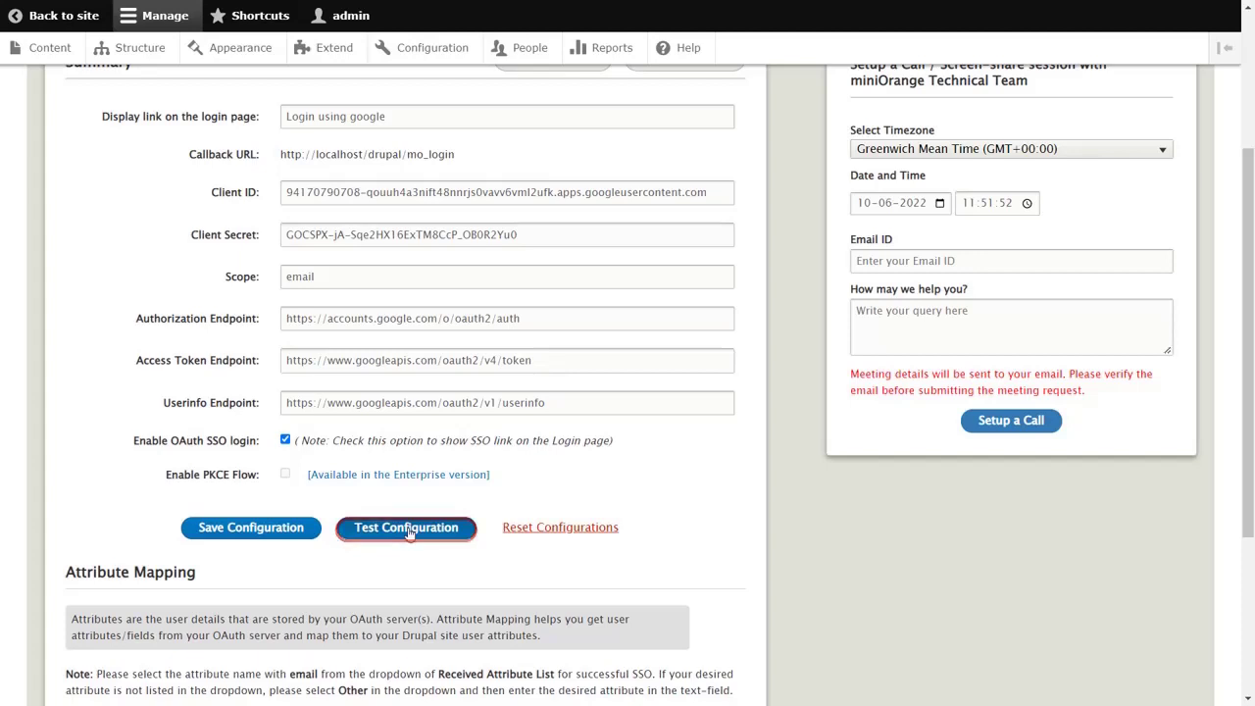
- Choose email in the Email Attribute dropdown and confirm the choice
scroll(179, 168, down, 2)
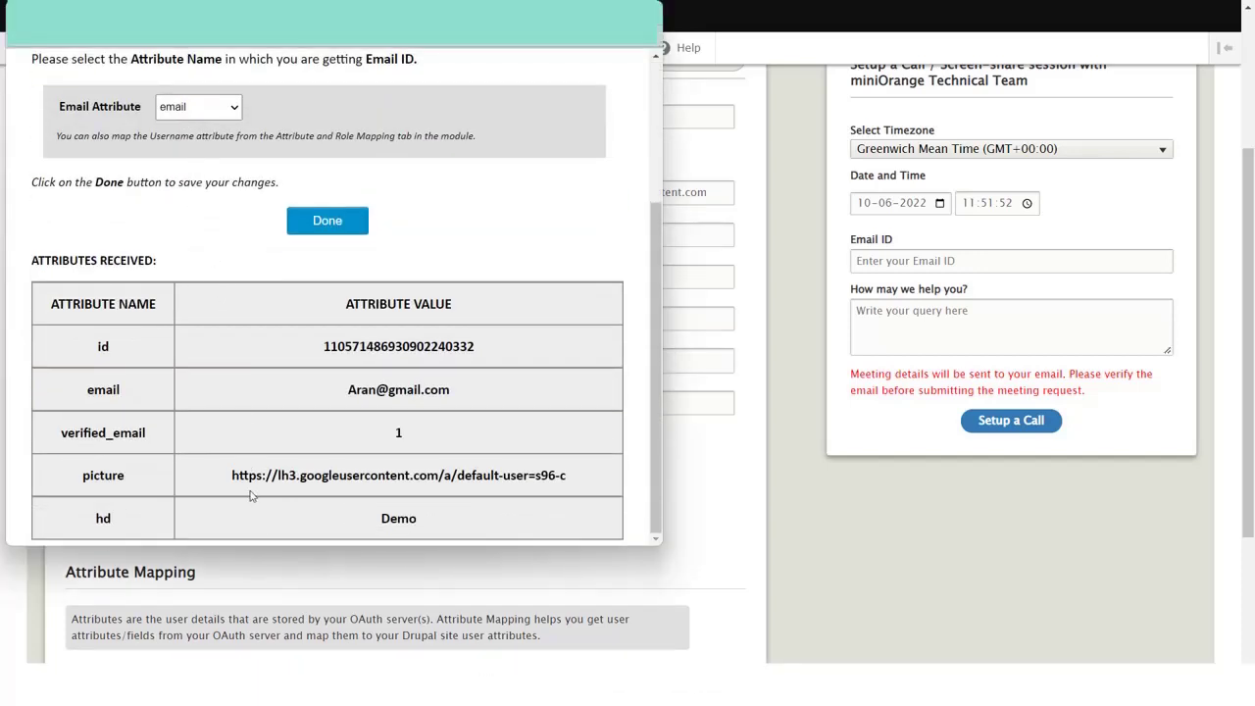
scroll(250, 496, up, 2)
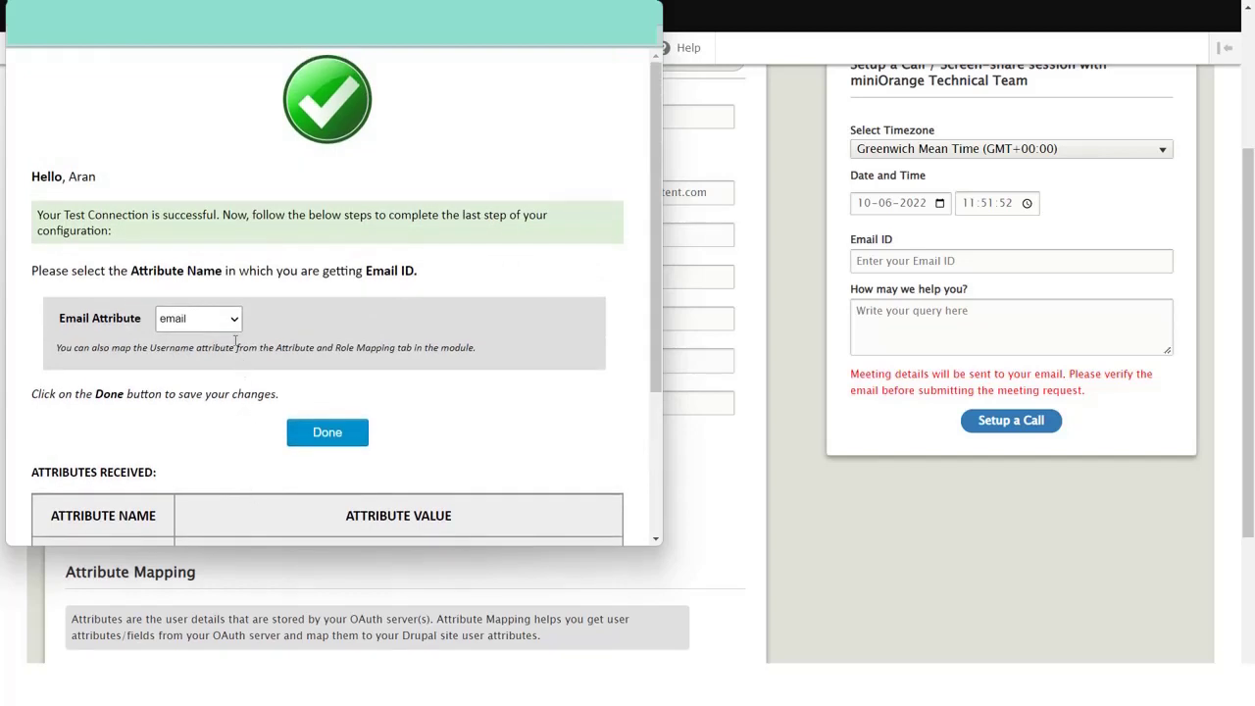
click(234, 323)
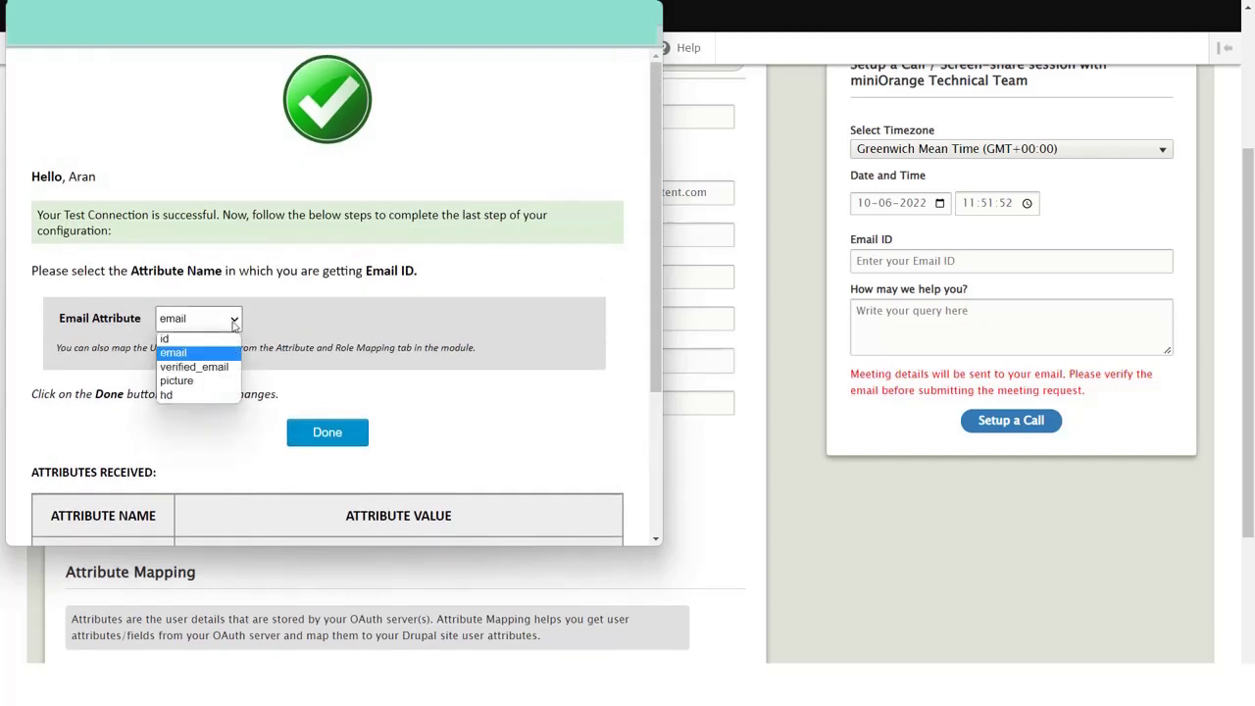
click(226, 352)
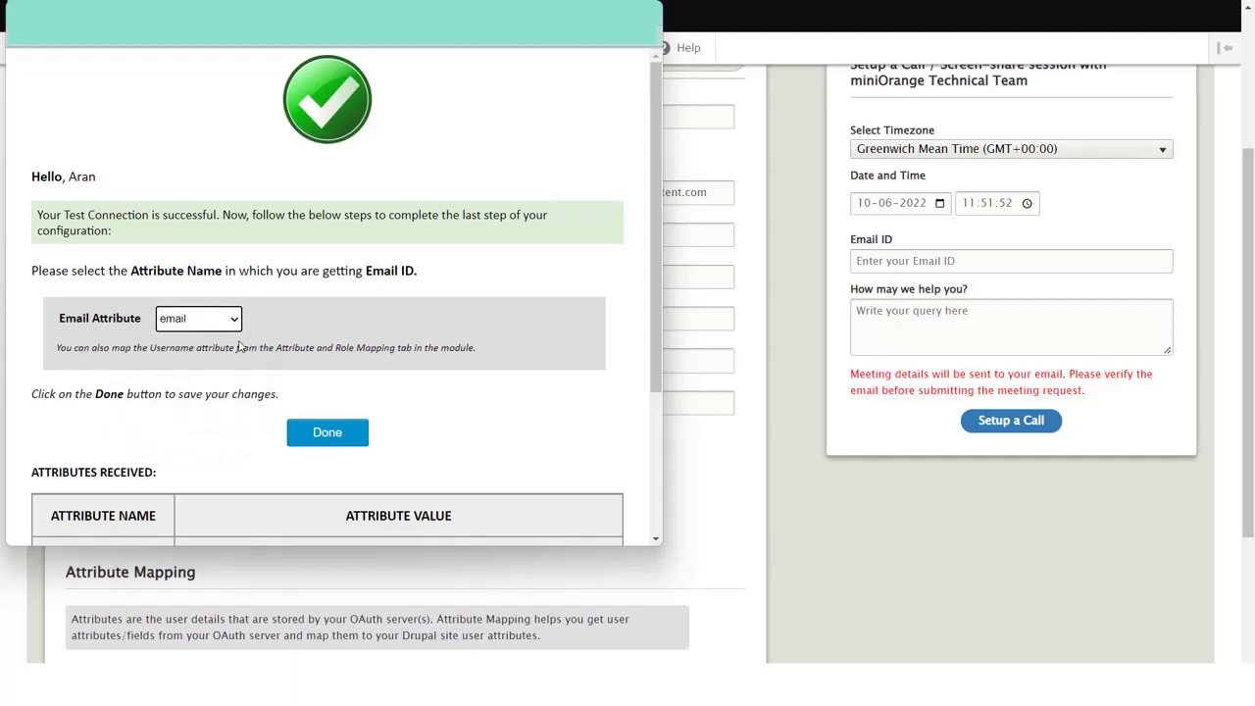
click(318, 437)
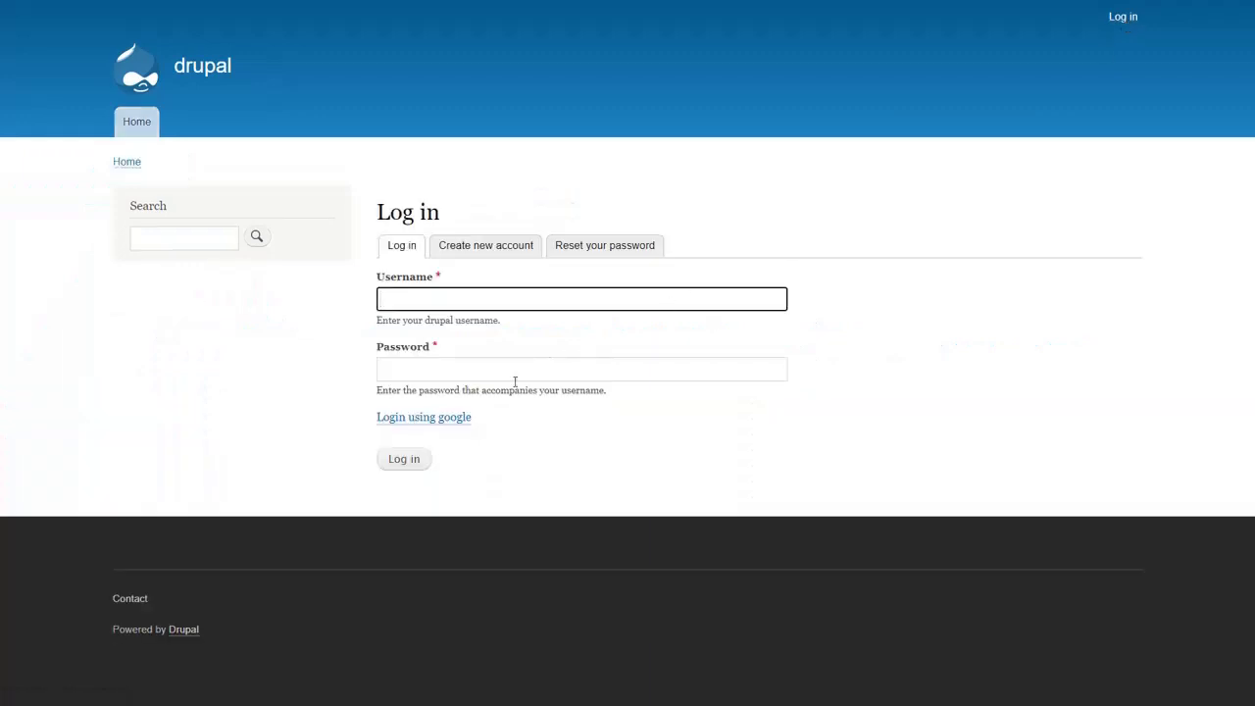
- Sign in through 'Login using google' with the Google account's e-mail and password
click(438, 419)
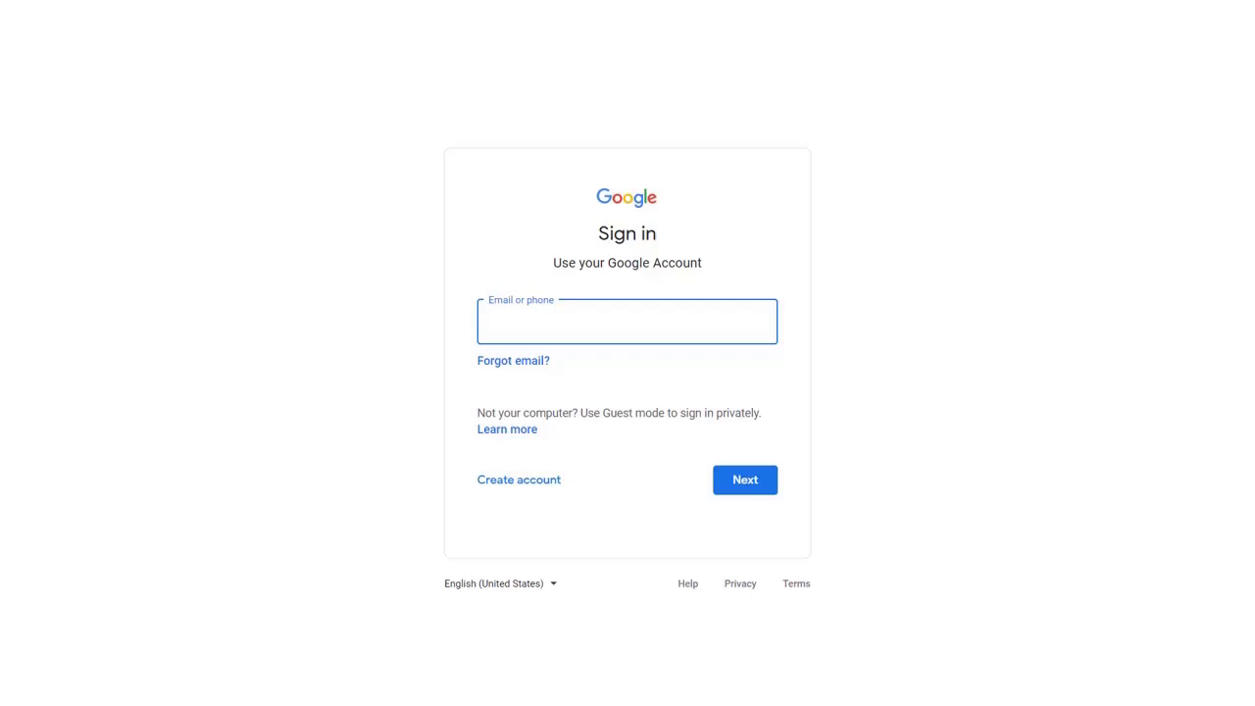
click(715, 482)
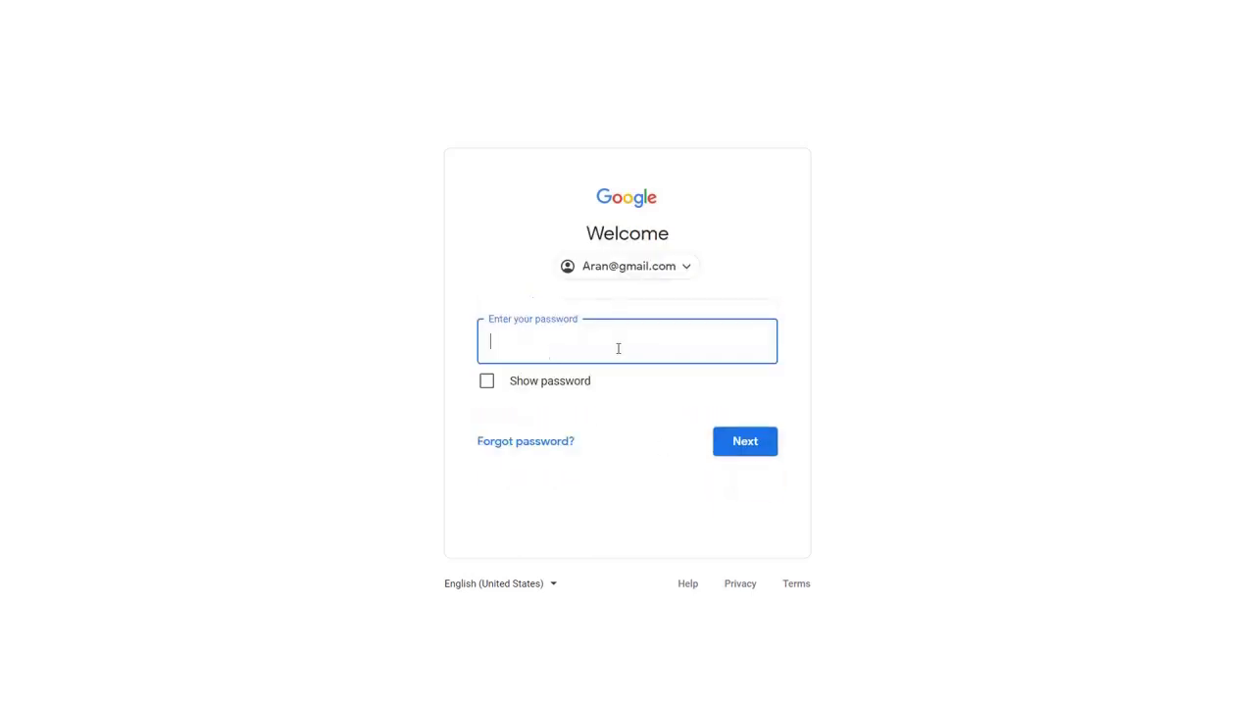
text(******************)
click(740, 443)
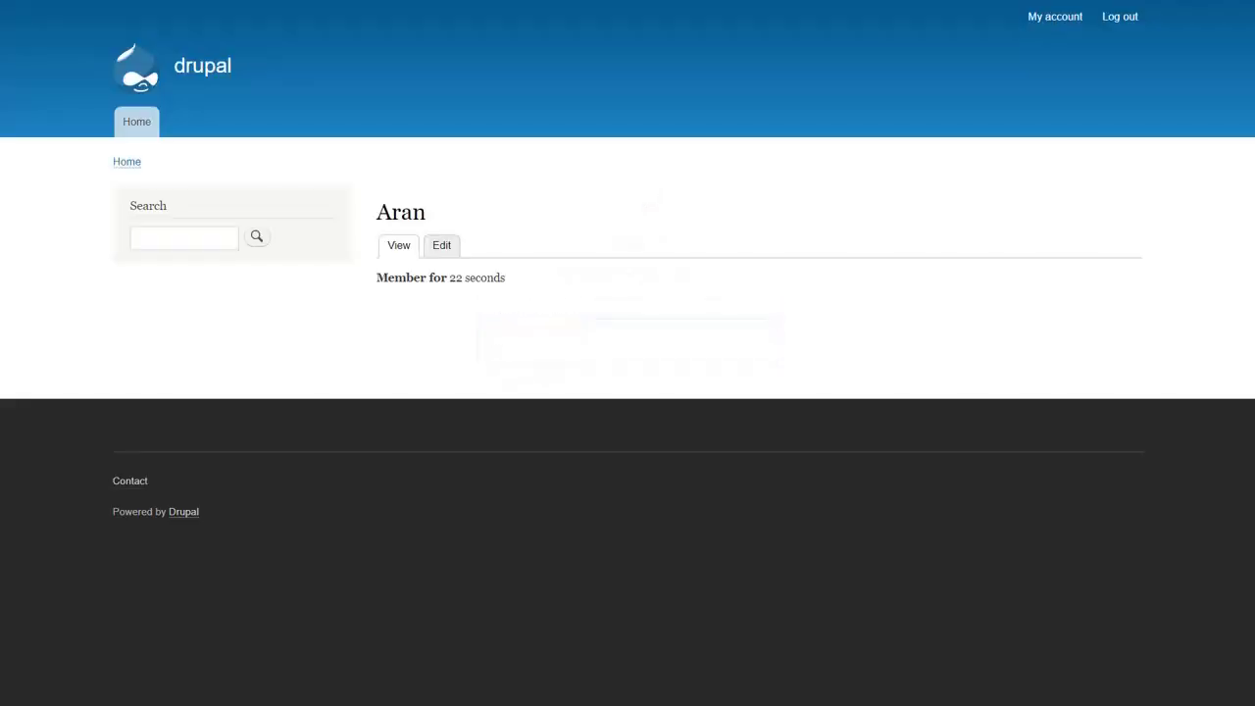